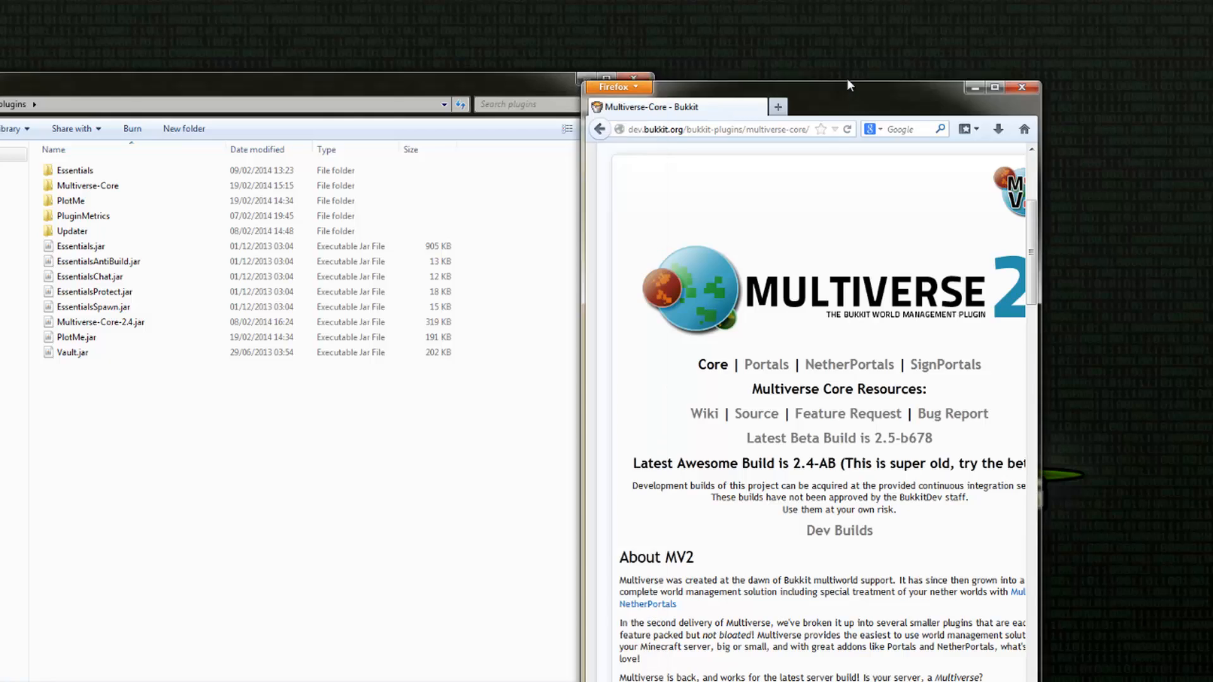
Step: Look over the Multiverse-Core plugin page and its feature list, and minimize the browser window
left_click_drag(941, 234, 1099, 253)
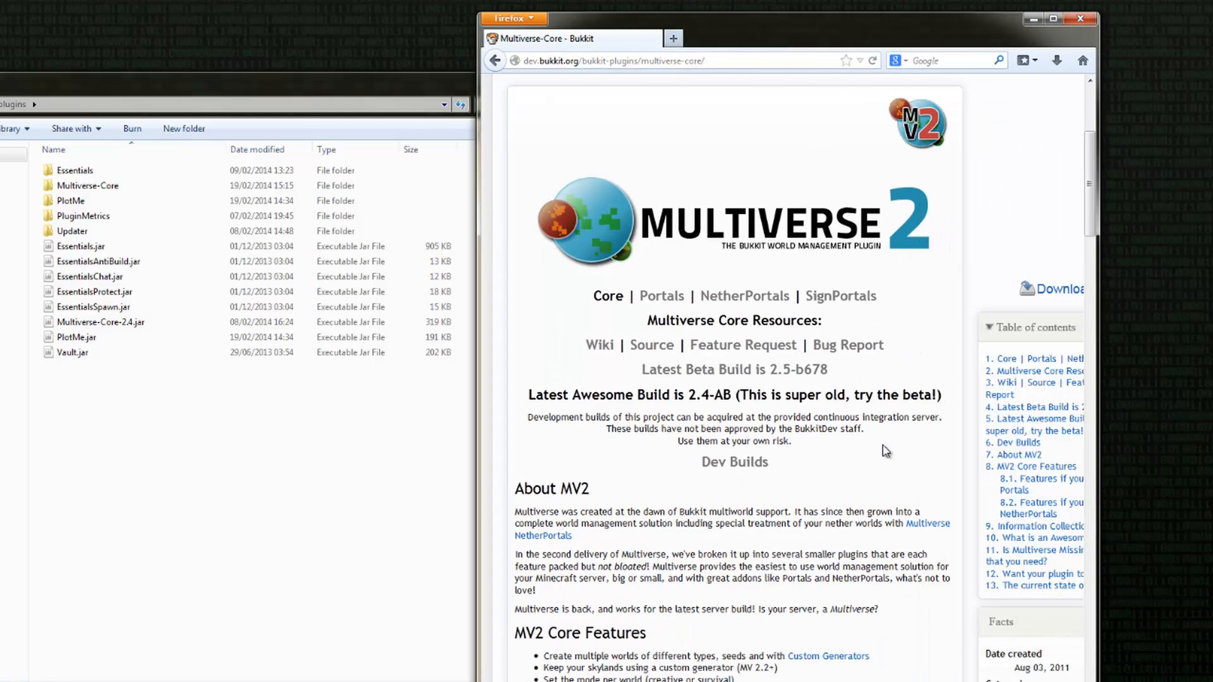
scroll(828, 501, "down", 2)
scroll(828, 501, "down", 2)
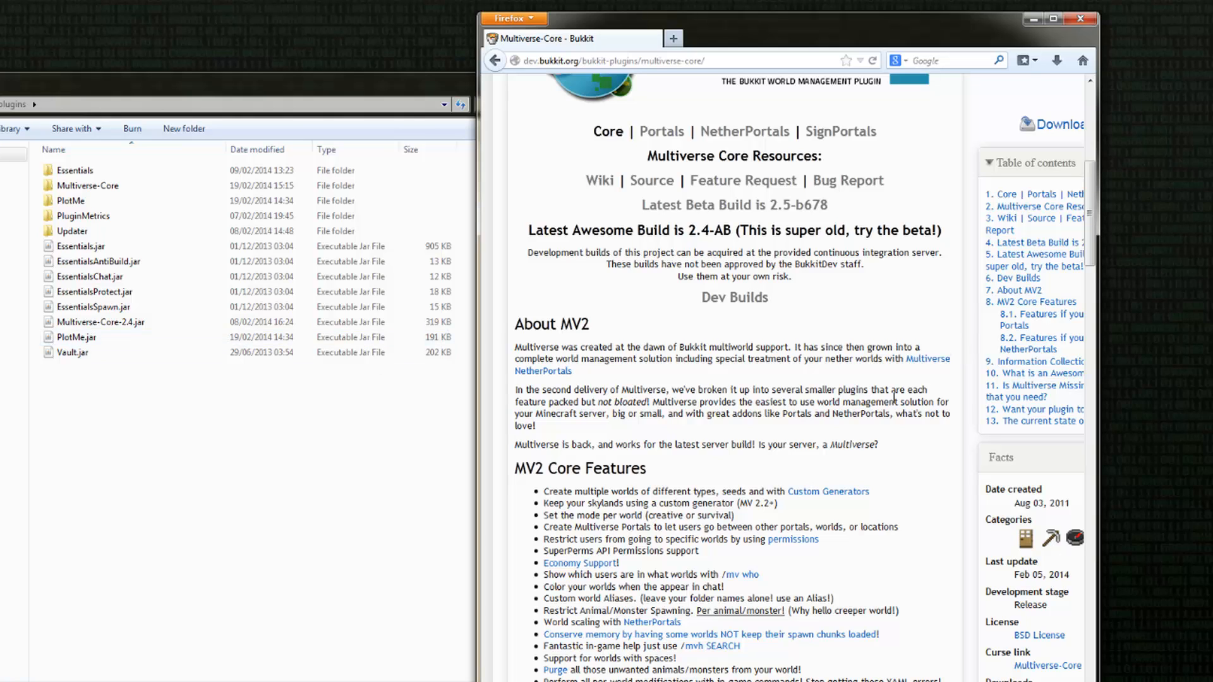
left_click(1032, 20)
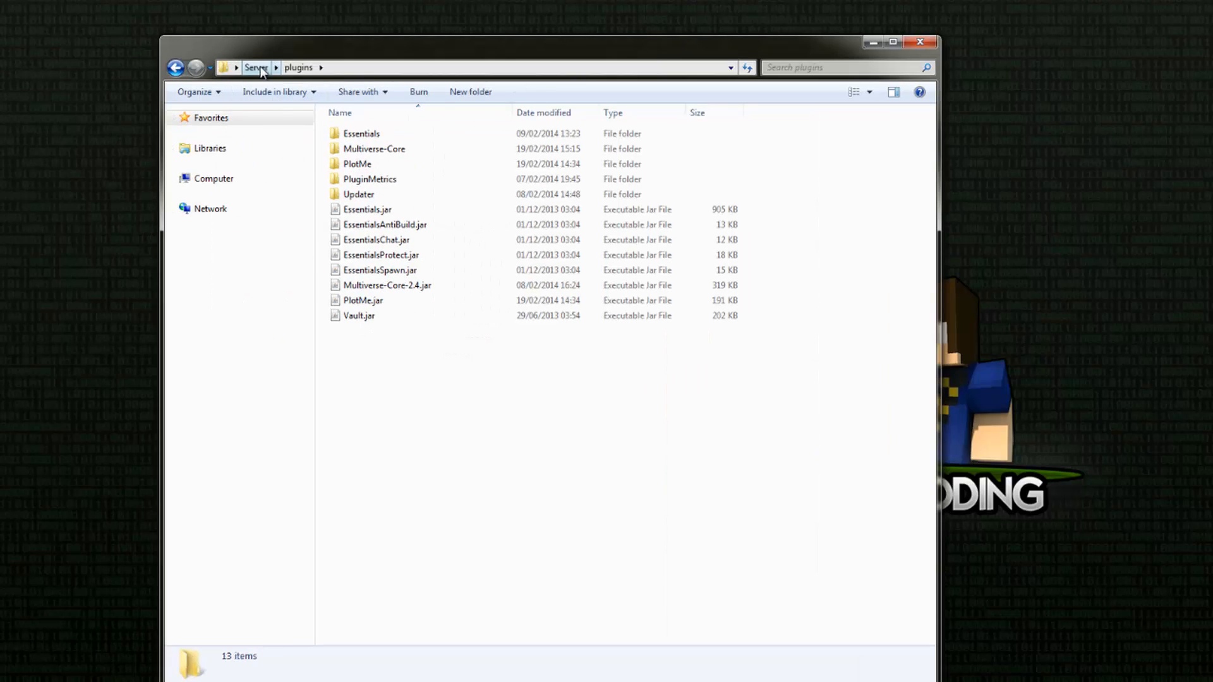
Step: Launch the server with start.bat from the Server folder and arrange the enlarged console beside the folder window
left_click(258, 68)
double_click(358, 437)
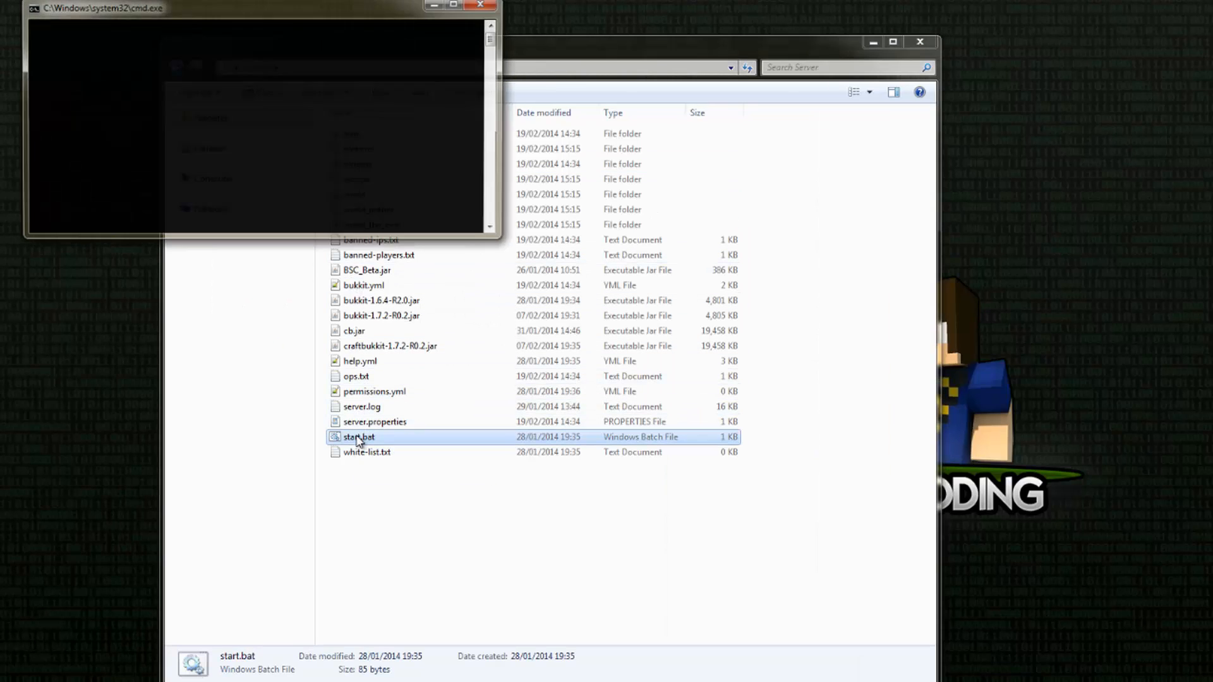
left_click_drag(296, 239, 271, 578)
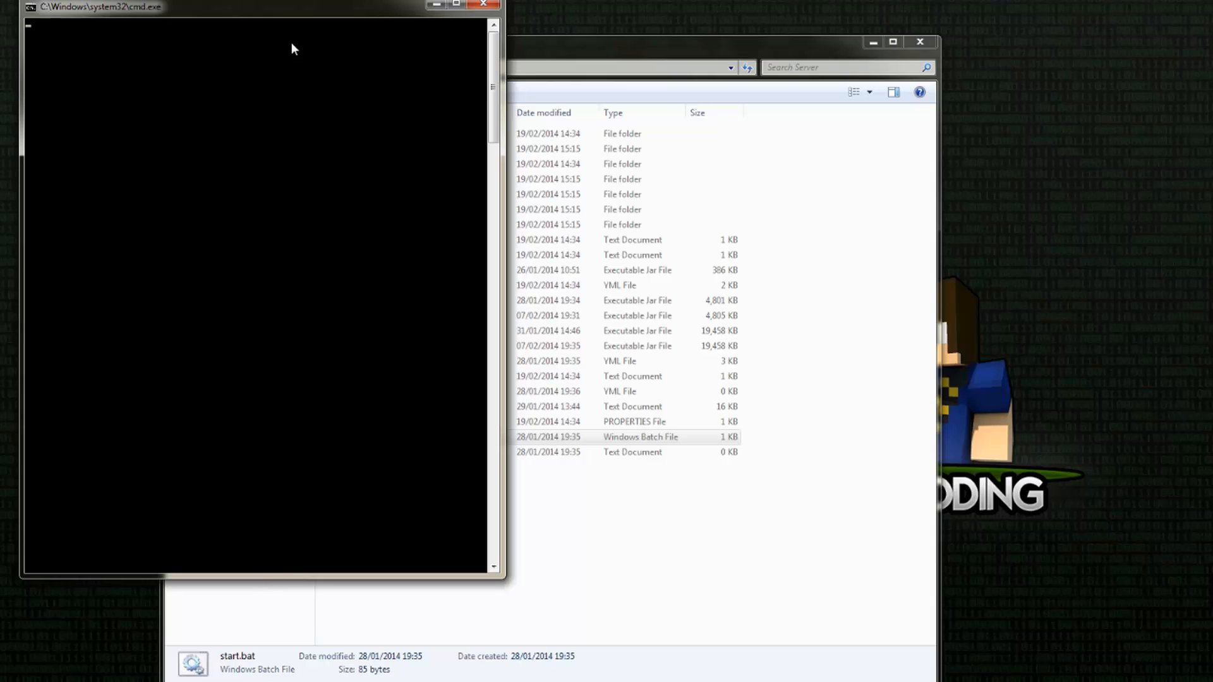
left_click_drag(269, 12, 258, 34)
left_click_drag(574, 50, 782, 30)
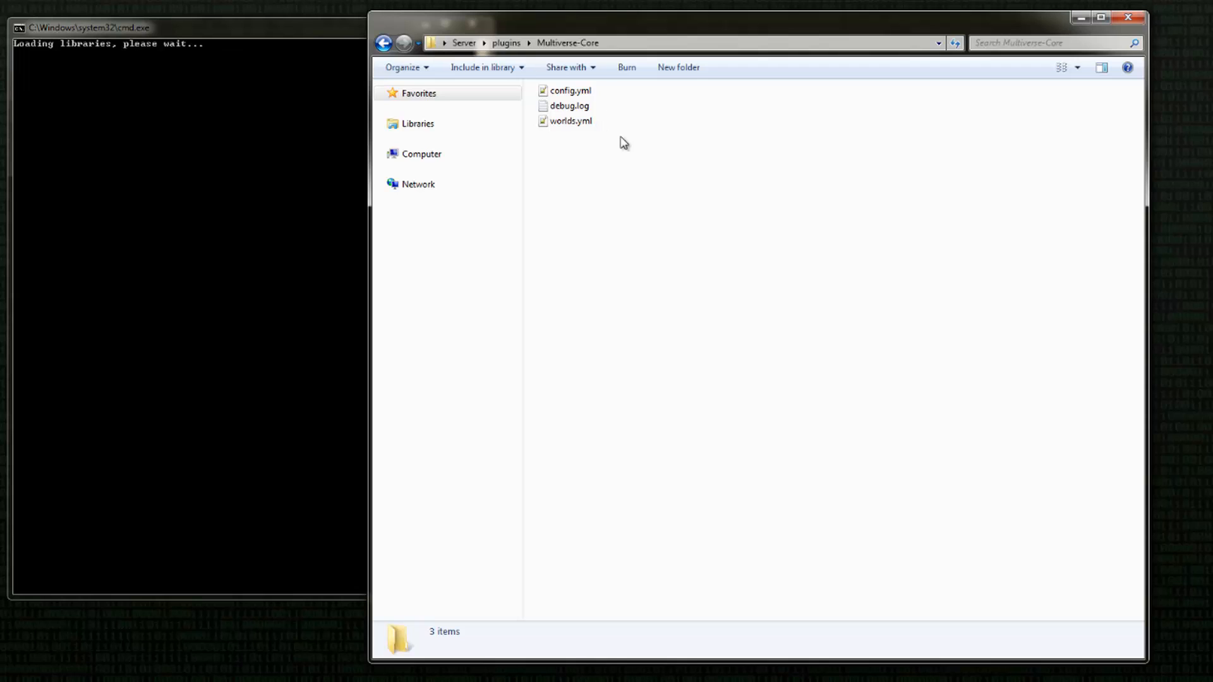
Step: Open config.yml from the Multiverse-Core plugin folder in the text editor, placed beside the server console
left_click(562, 106)
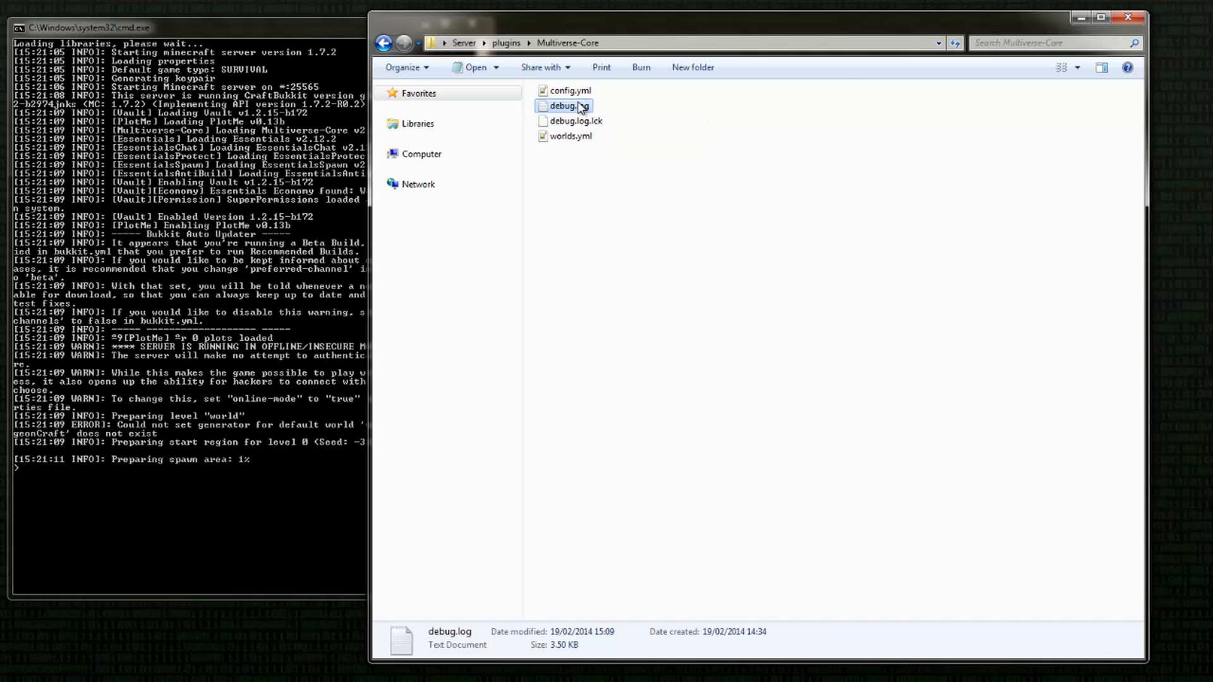
double_click(571, 91)
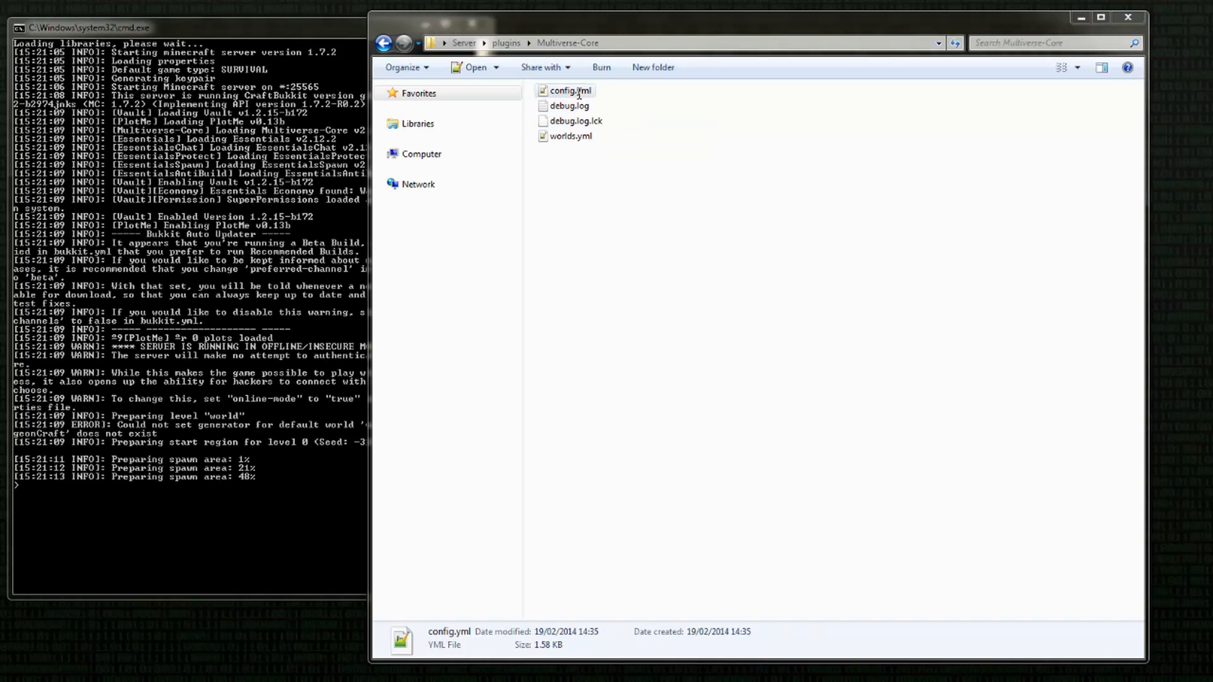
left_click_drag(499, 6, 864, 7)
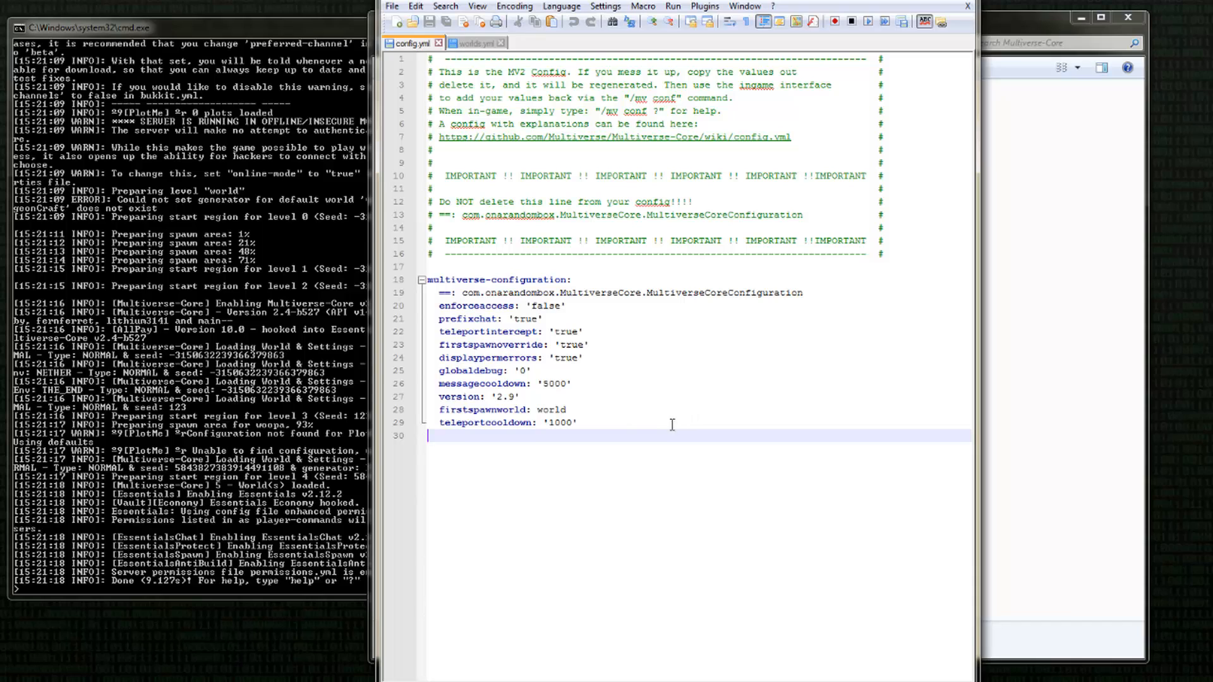
left_click(611, 427)
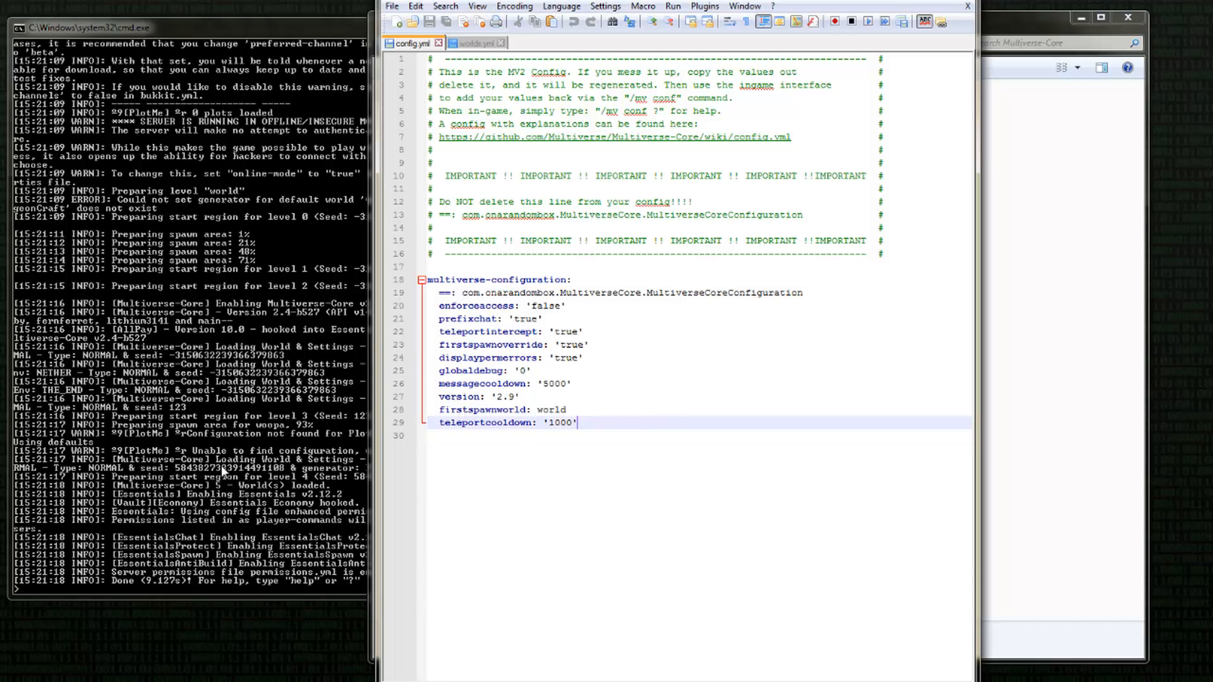
Step: Read through the server console's startup log and shut the server down with the stop command
left_click(245, 492)
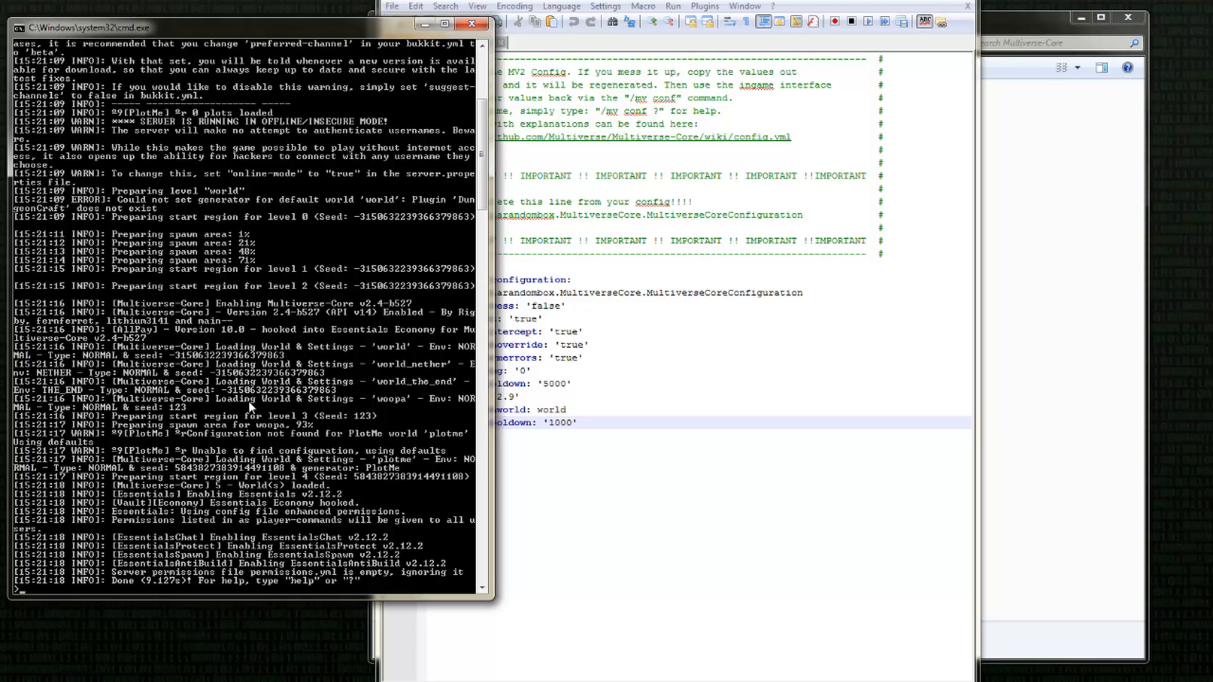
scroll(157, 170, "up", 9)
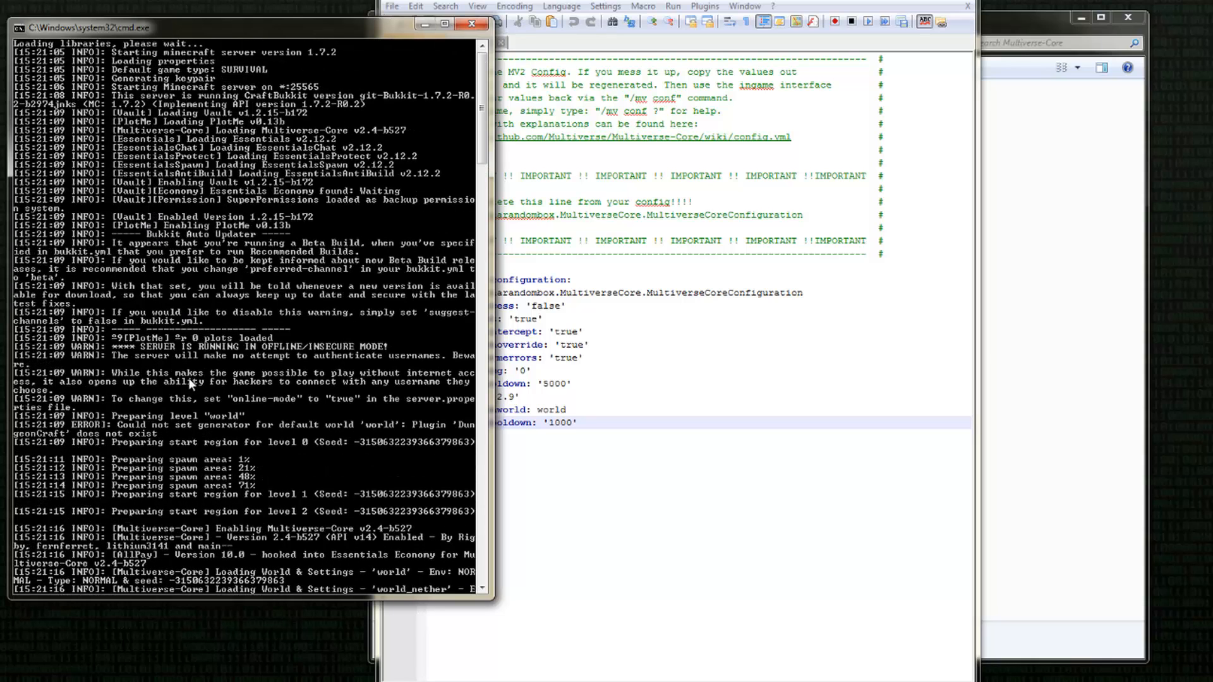
scroll(192, 389, "down", 3)
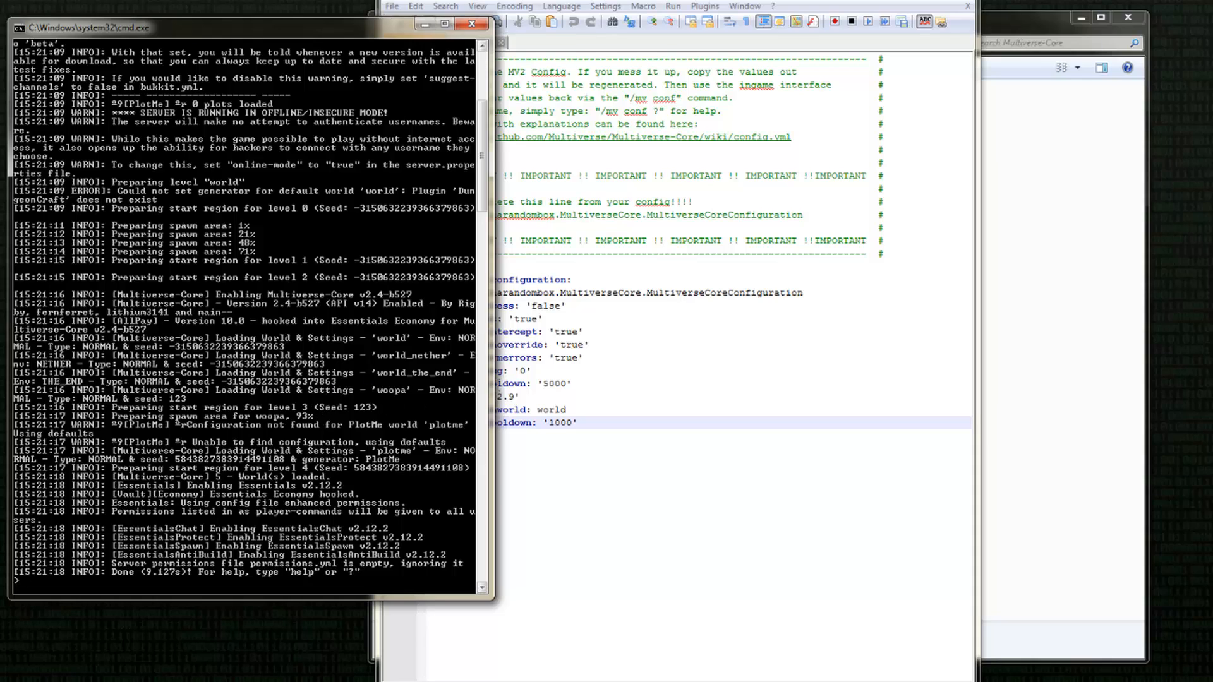
scroll(218, 422, "down", 1)
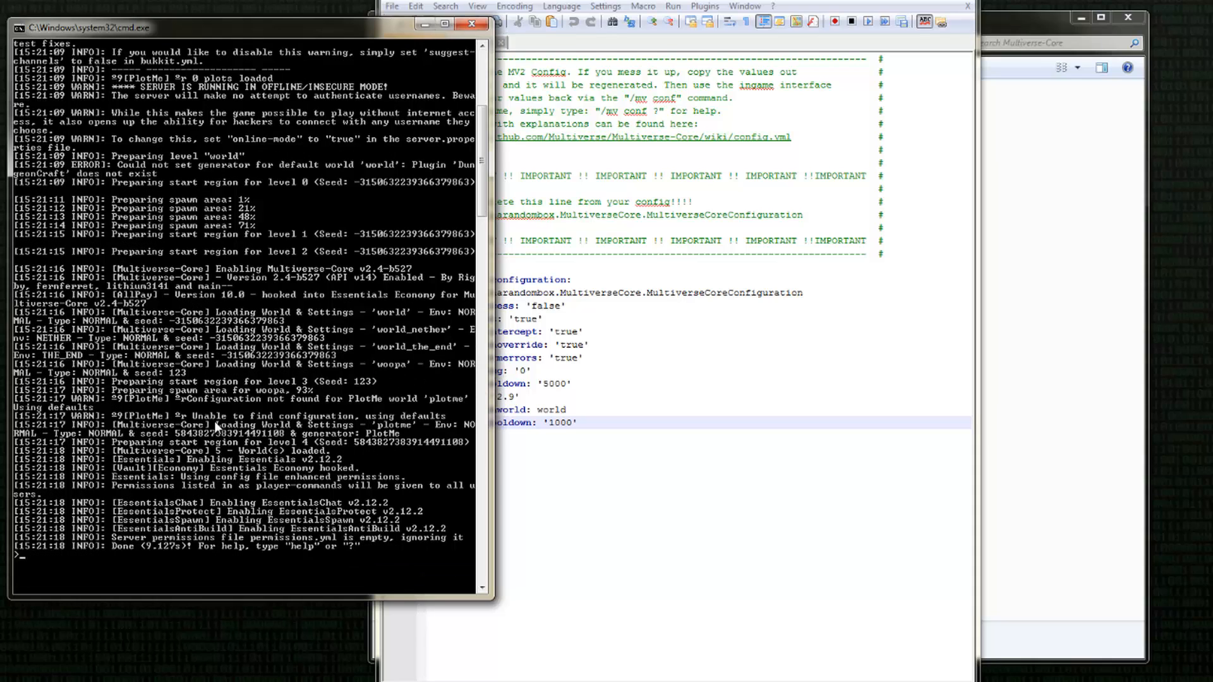
scroll(248, 465, "down", 2)
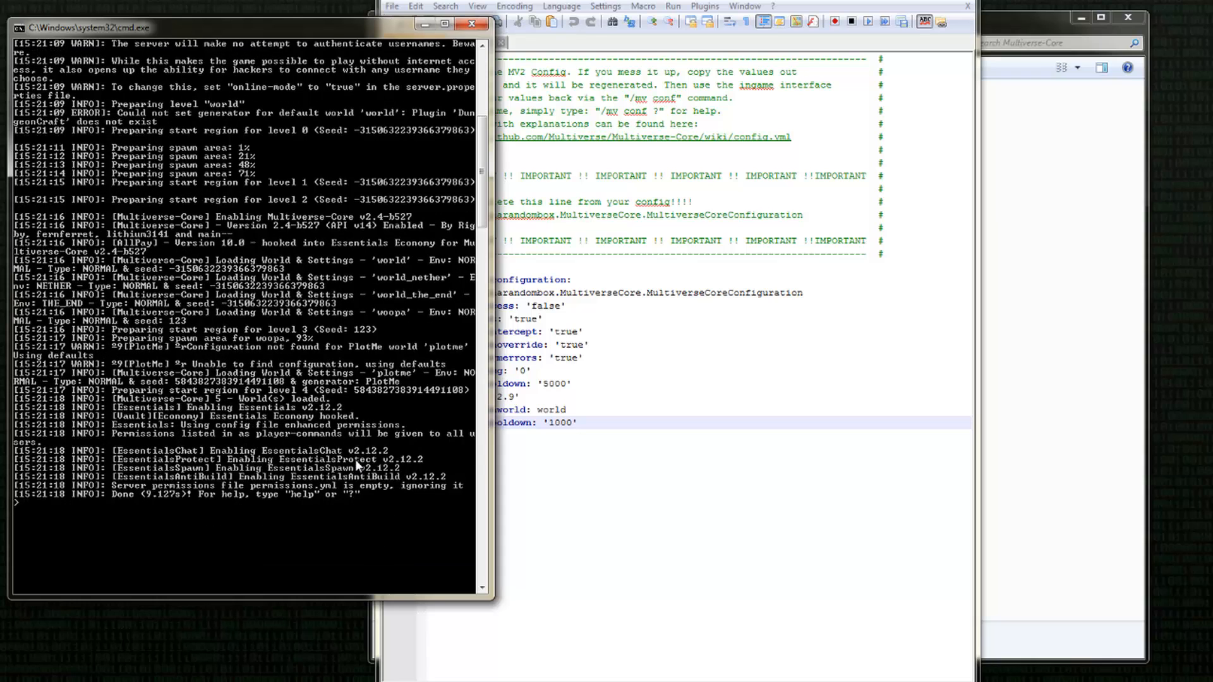
type("stop")
key("Return")
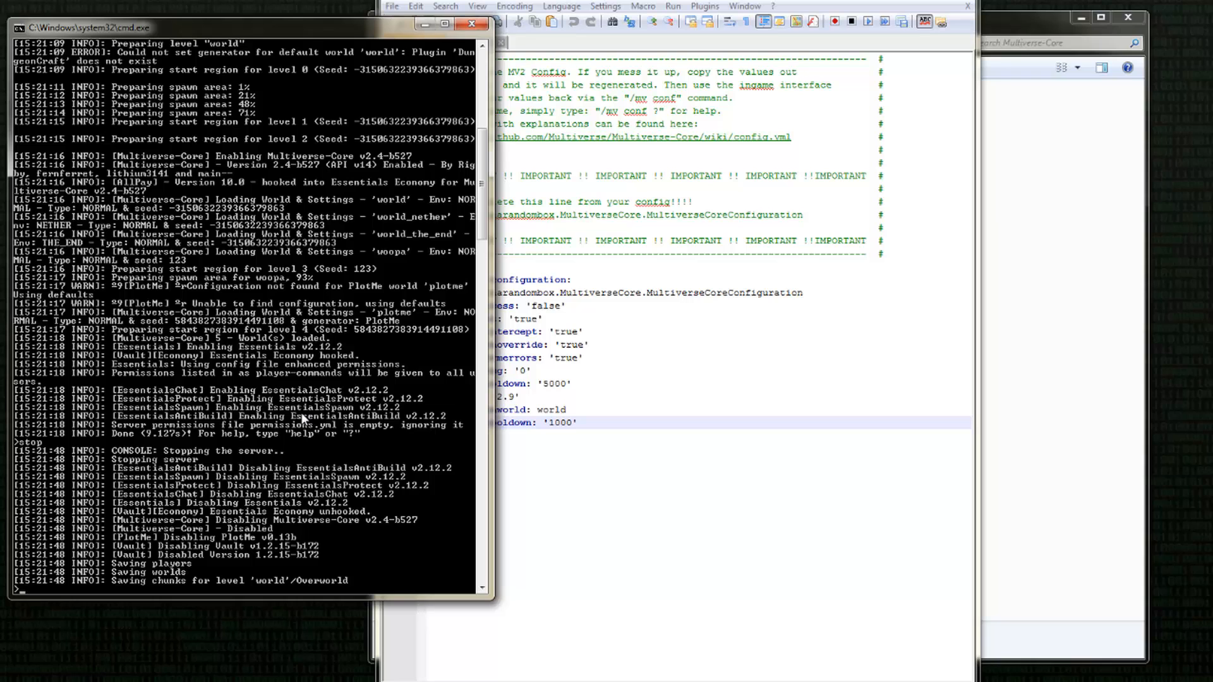
Step: Reload the externally modified worlds.yml in the text editor and close the stopped server's console
left_click(651, 479)
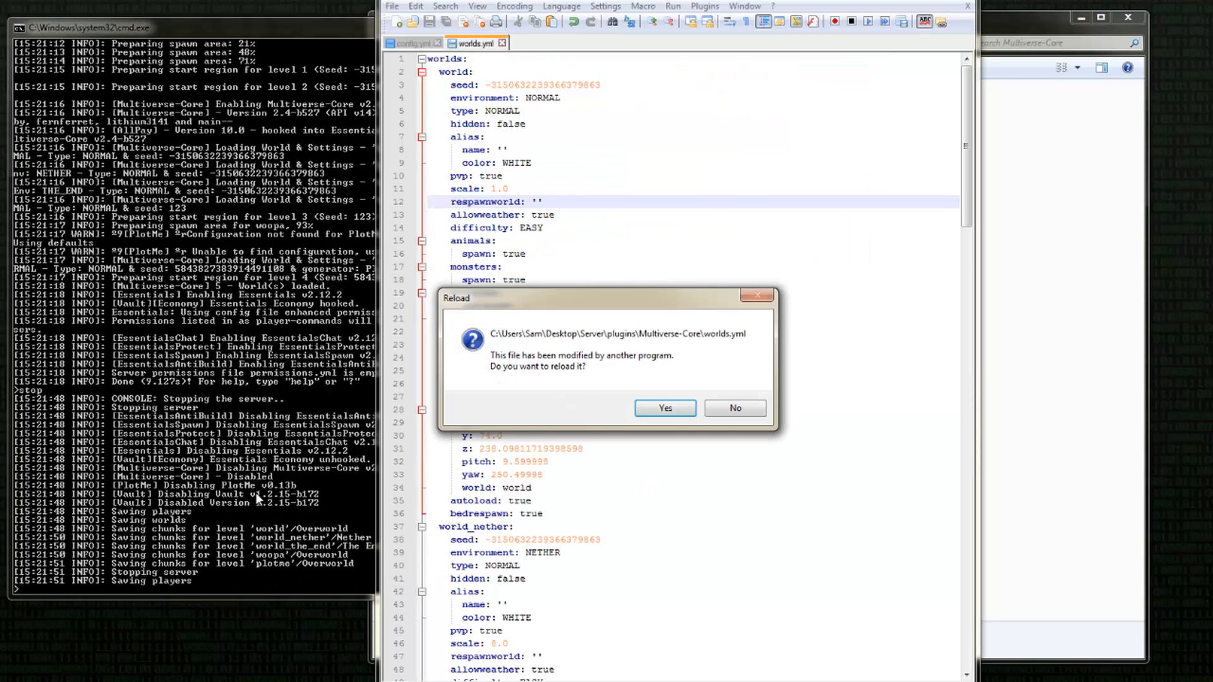
left_click(666, 419)
left_click(666, 416)
left_click(238, 435)
key("Return")
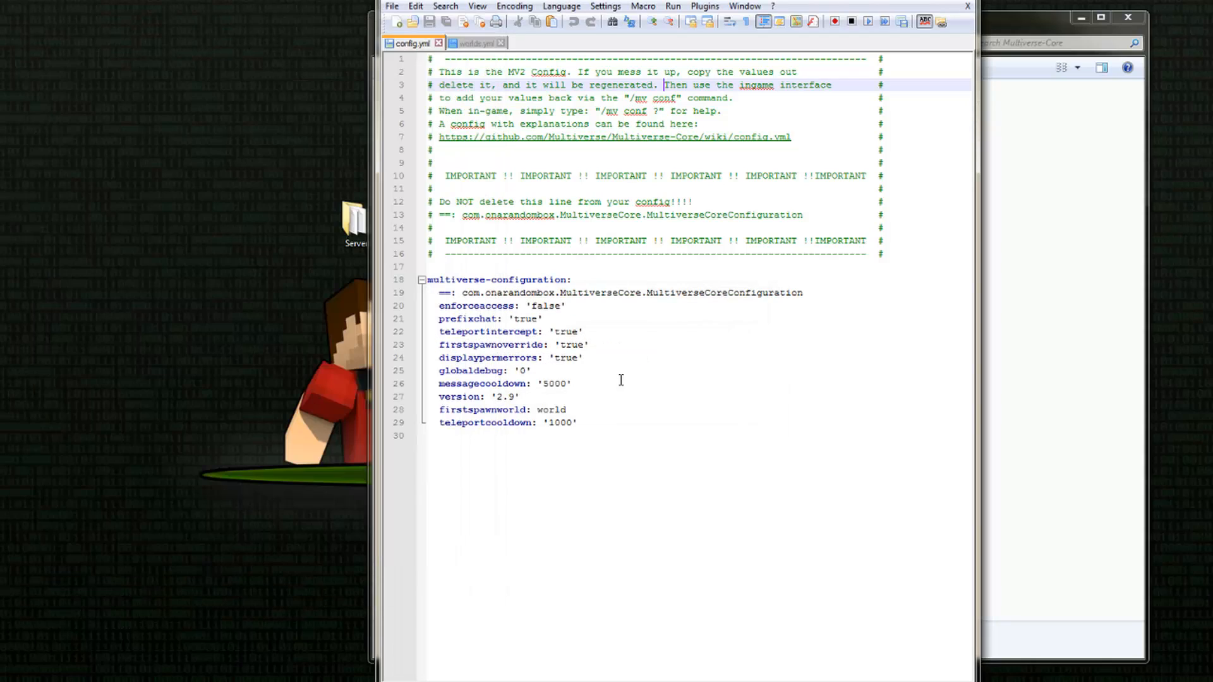
Step: Examine the settings under multiverse-configuration in config.yml, from the class line down to teleportcooldown
left_click(648, 408)
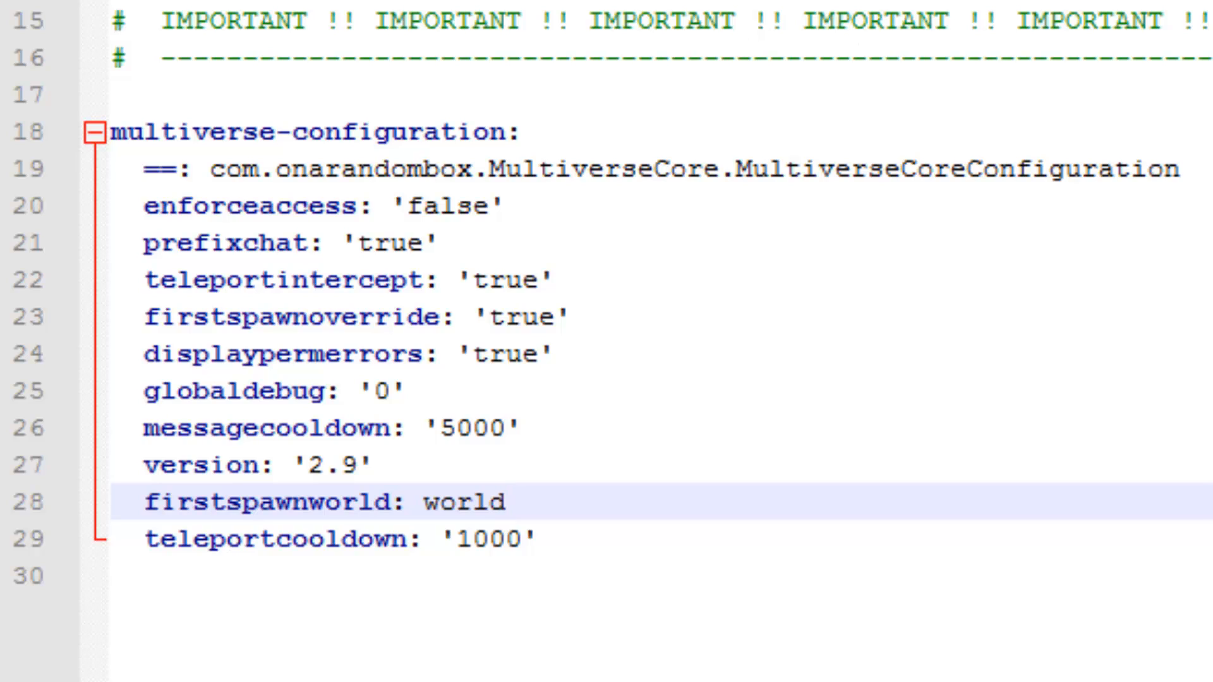
left_click(726, 172)
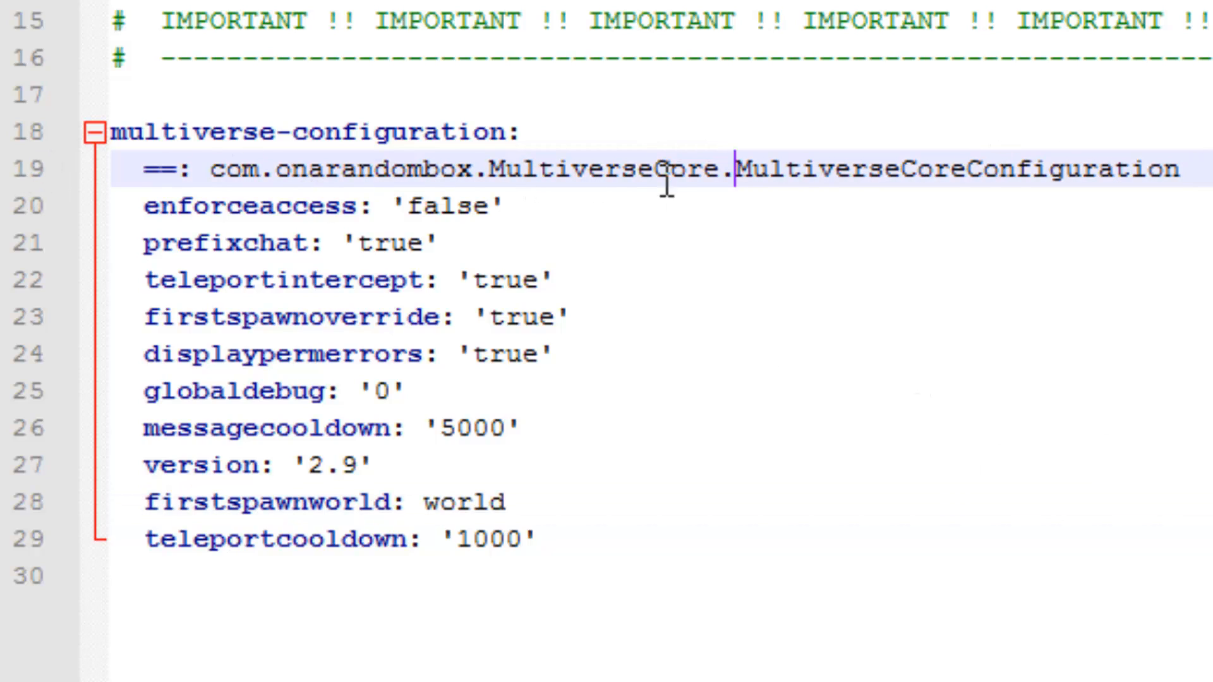
left_click(1206, 158)
left_click(1068, 545)
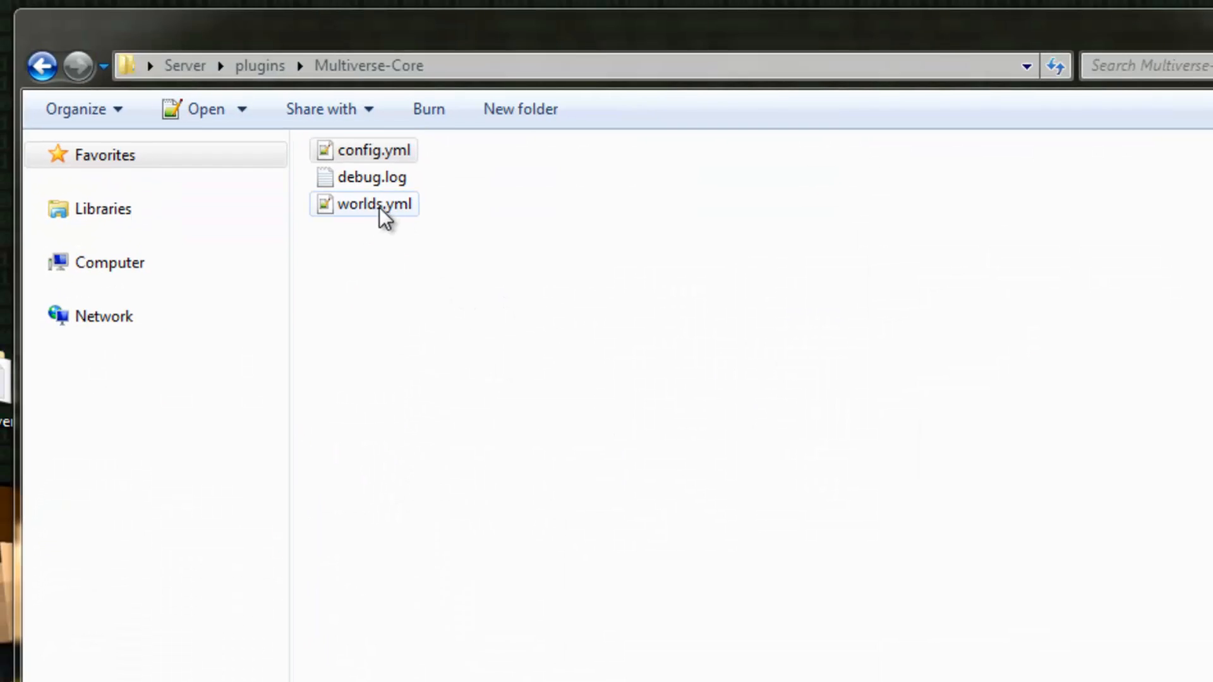
Step: Switch to worlds.yml and look through its list of world entries from start to end
double_click(379, 204)
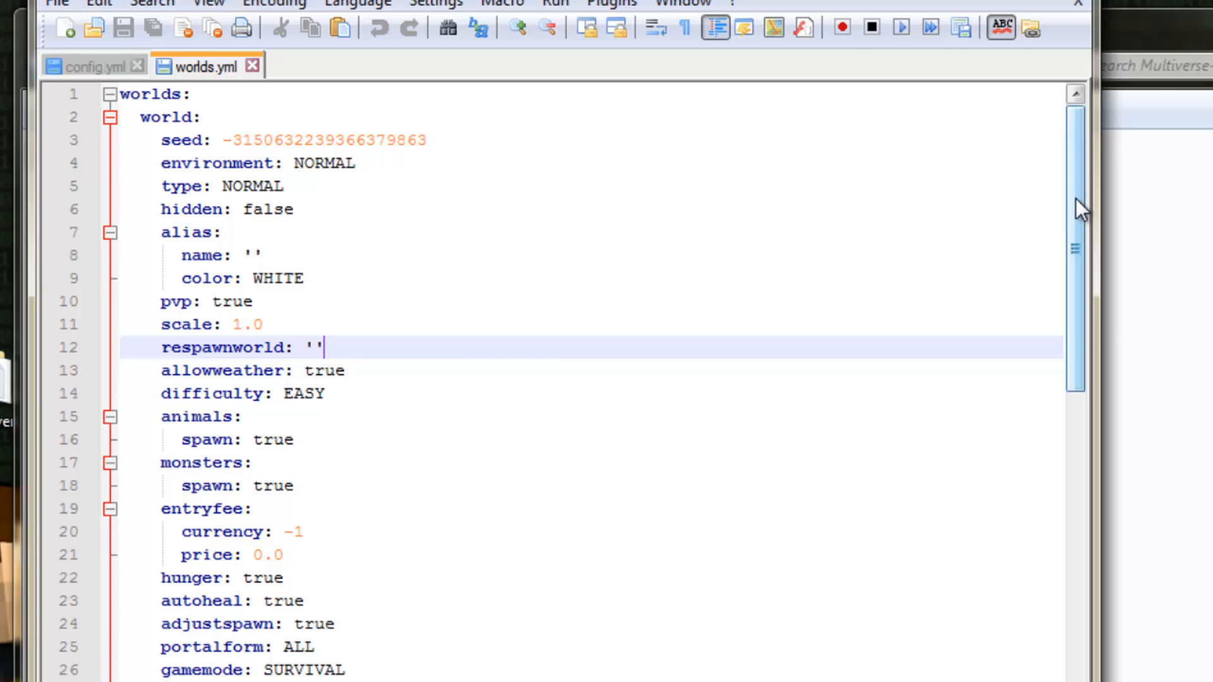
left_click_drag(1075, 199, 1031, 171)
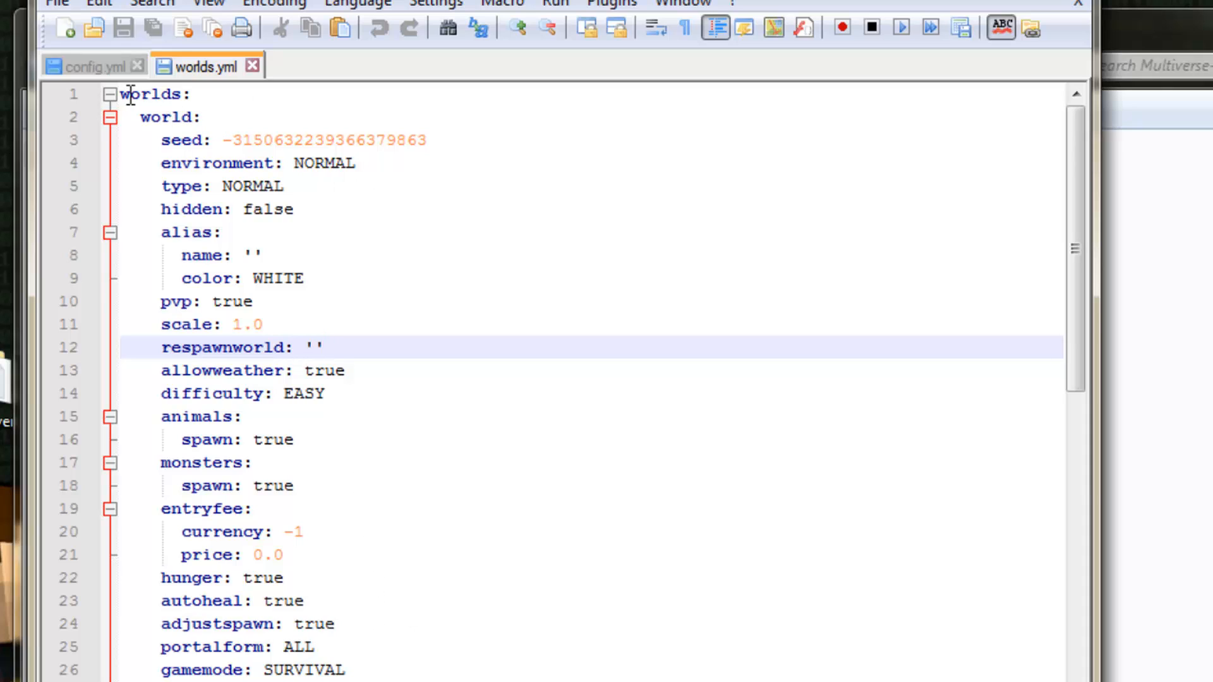
left_click_drag(1065, 280, 1072, 190)
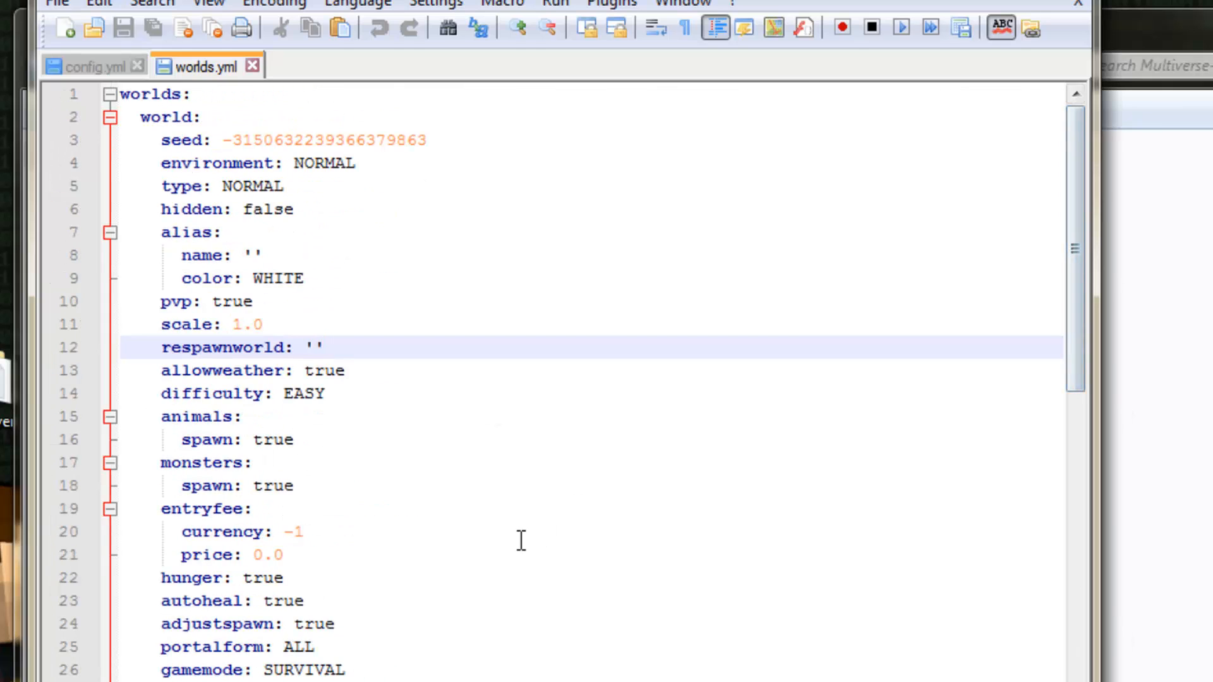
scroll(517, 539, "down", 20)
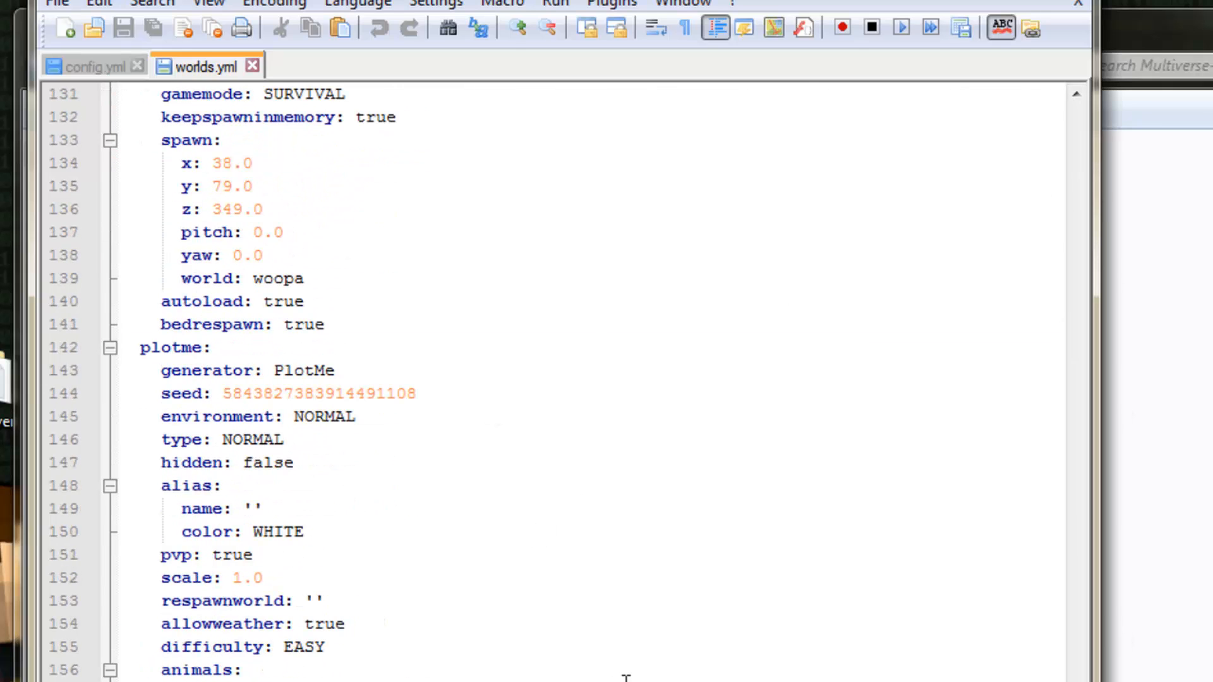
left_click_drag(1077, 679, 1029, 243)
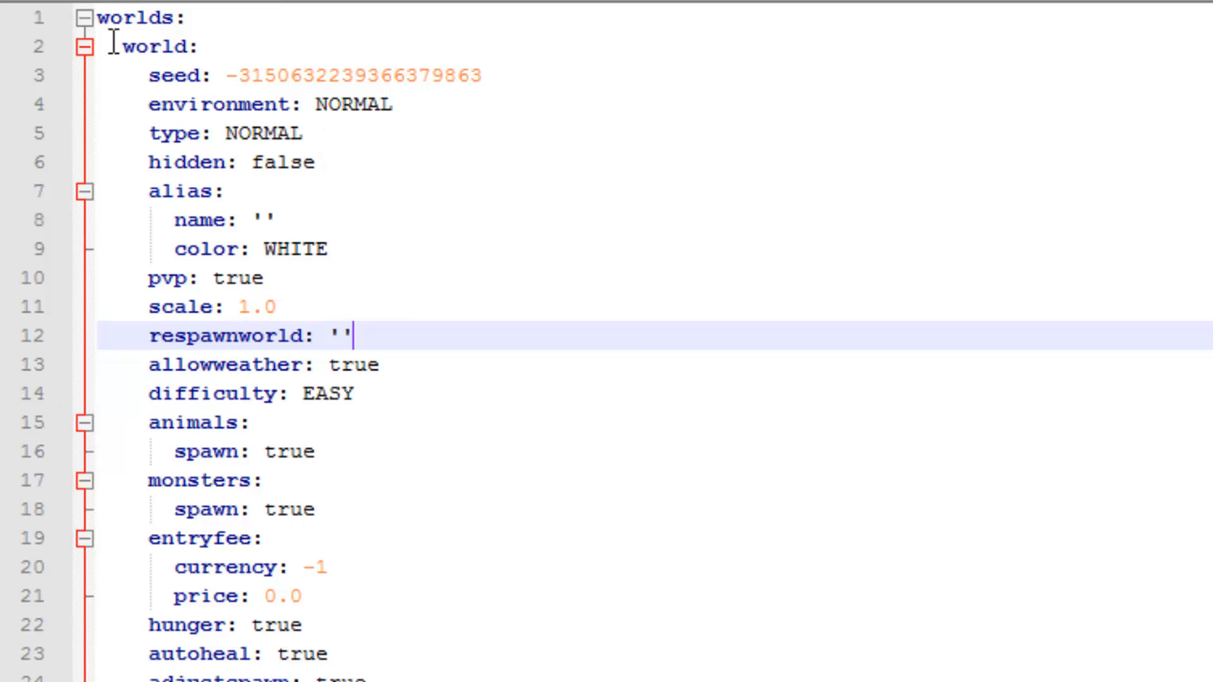
Step: Highlight the world section in worlds.yml and compare its settings with the plotme and woopa entries
left_click_drag(109, 46, 190, 681)
left_click(190, 681)
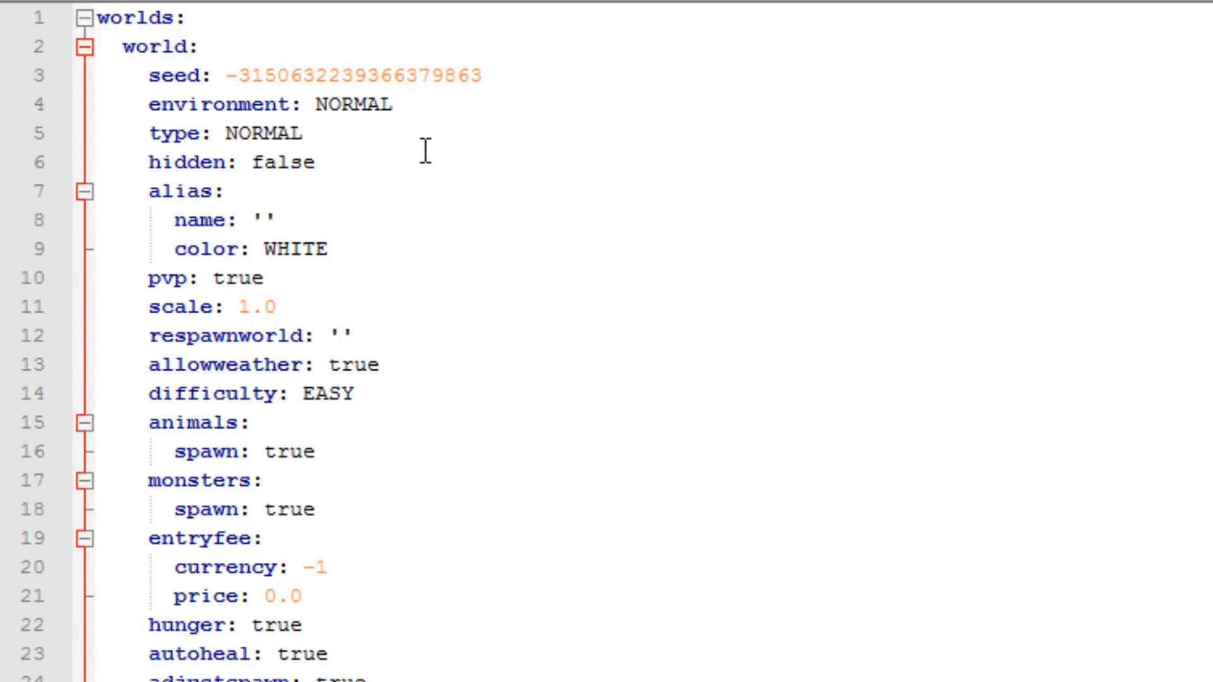
scroll(606, 341, "down", 20)
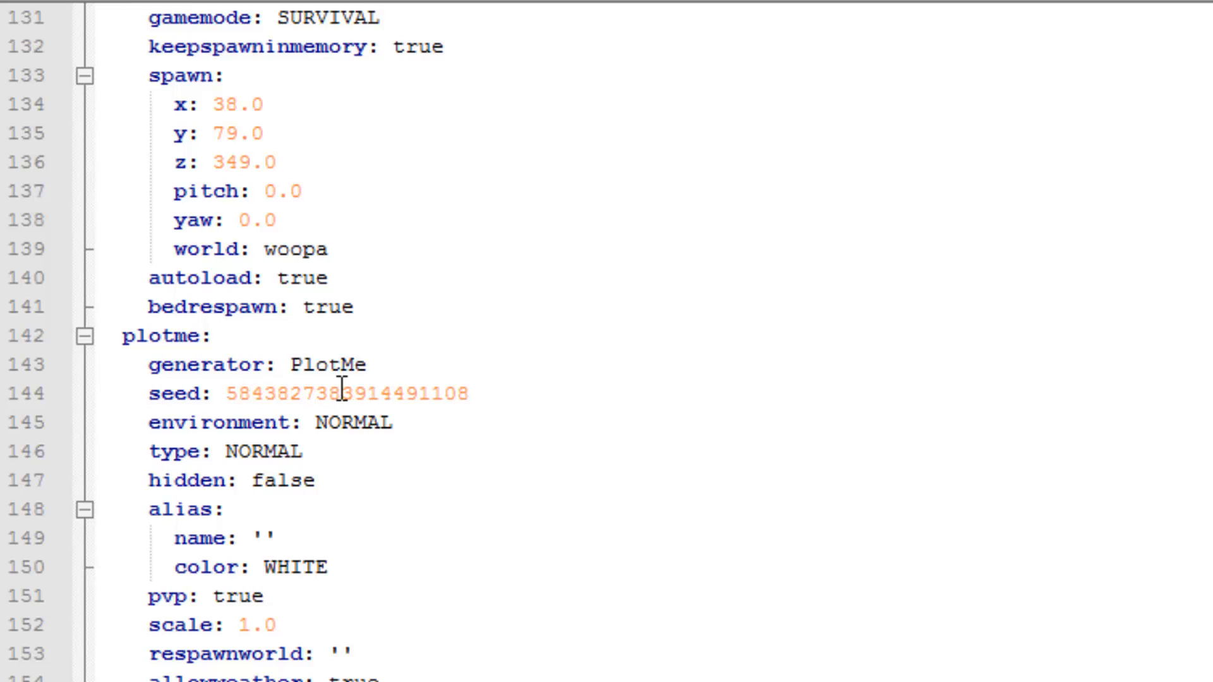
scroll(363, 452, "up", 11)
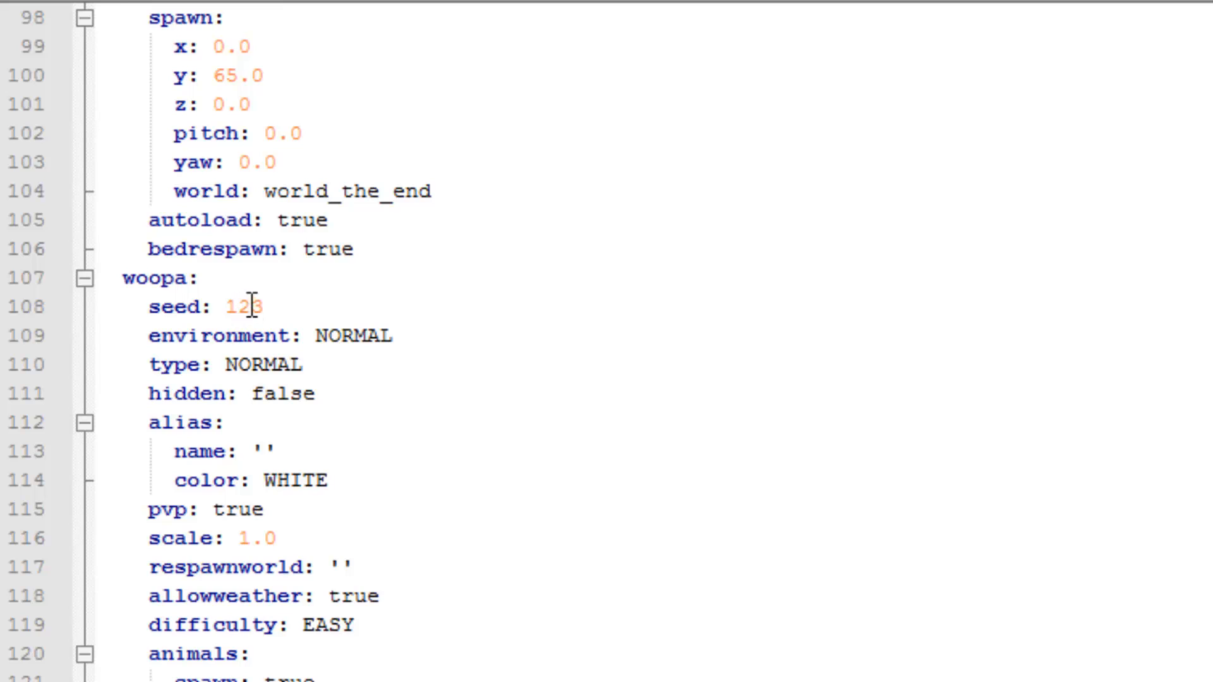
scroll(903, 593, "up", 20)
scroll(903, 592, "up", 11)
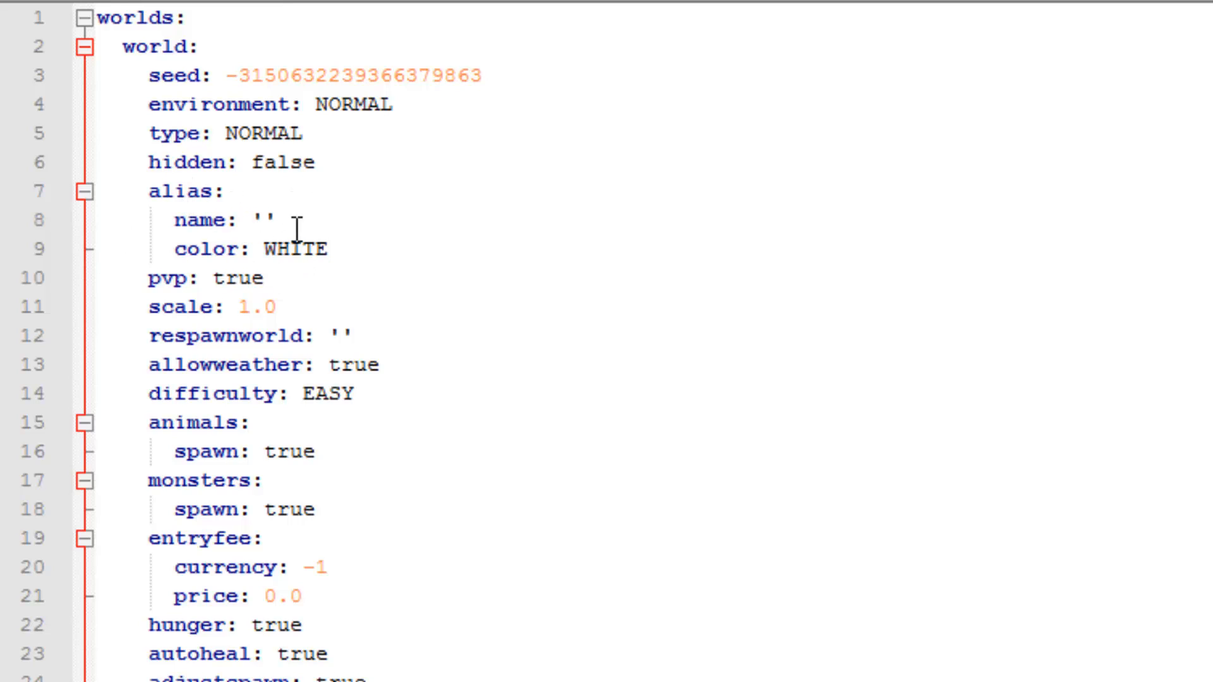
Step: Try DARKBLUE as the alias color of the world entry in worlds.yml, and clear the value again
left_click(269, 219)
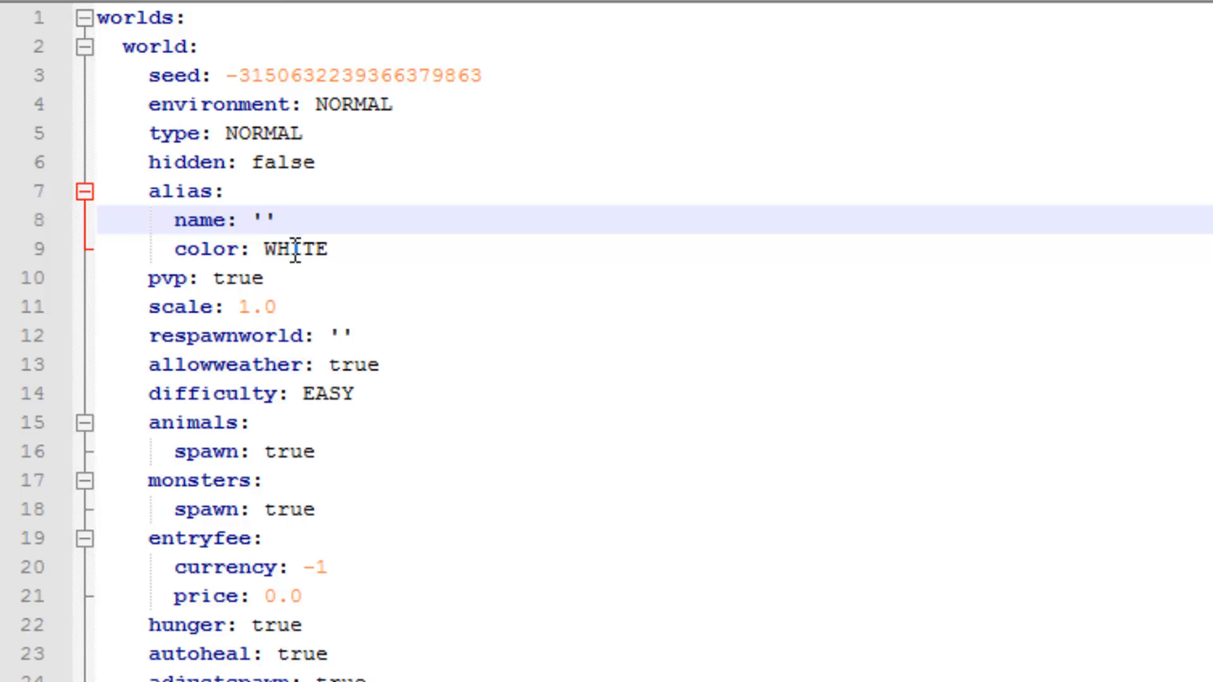
double_click(303, 251)
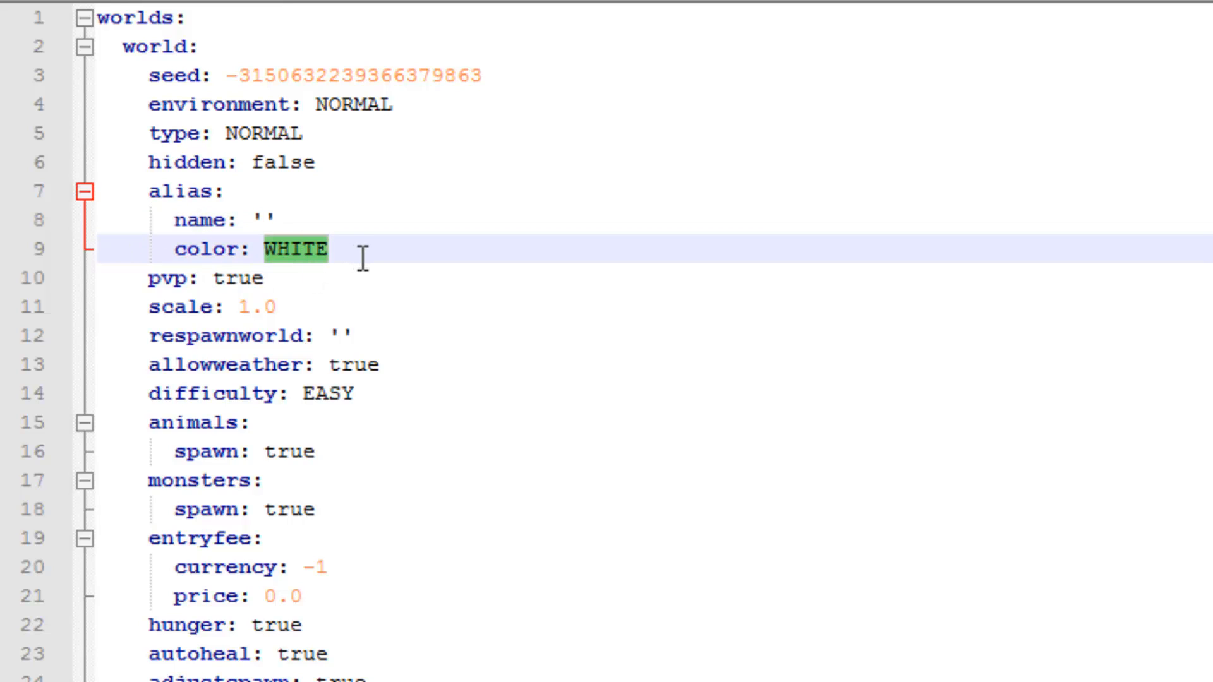
type("DARKBLUE")
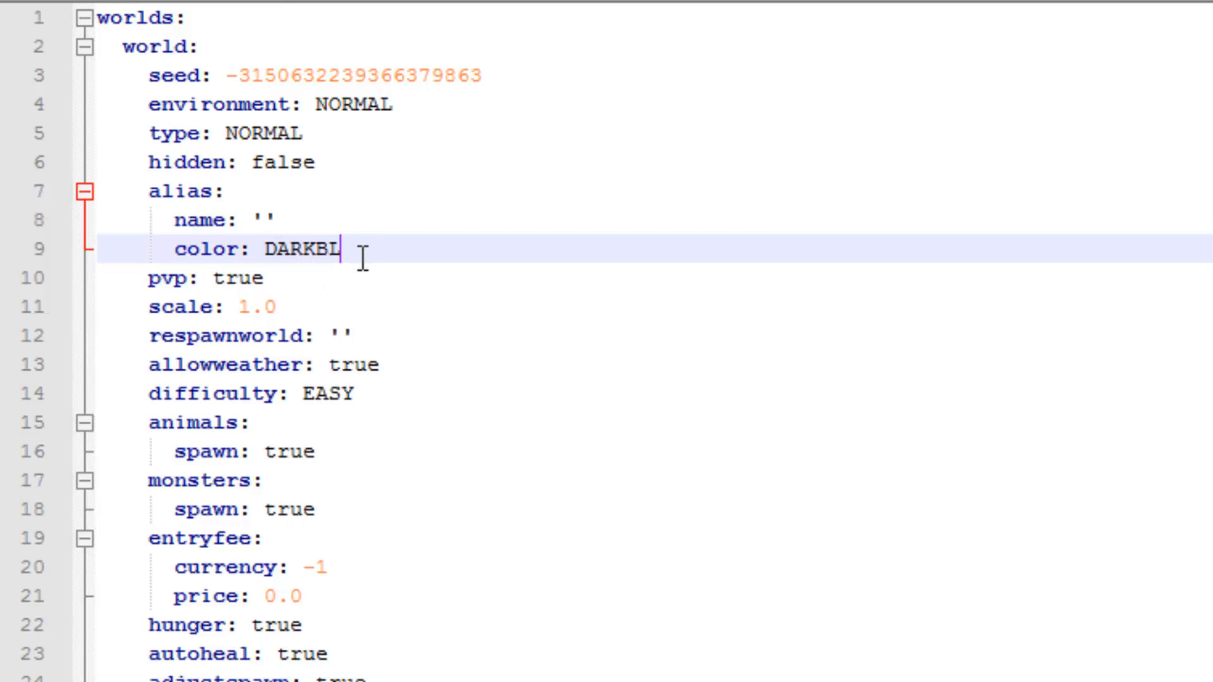
key("BackSpace")
key("BackSpace")
key("BackSpace")
key("BackSpace")
key("BackSpace")
key("BackSpace")
key("BackSpace")
key("BackSpace")
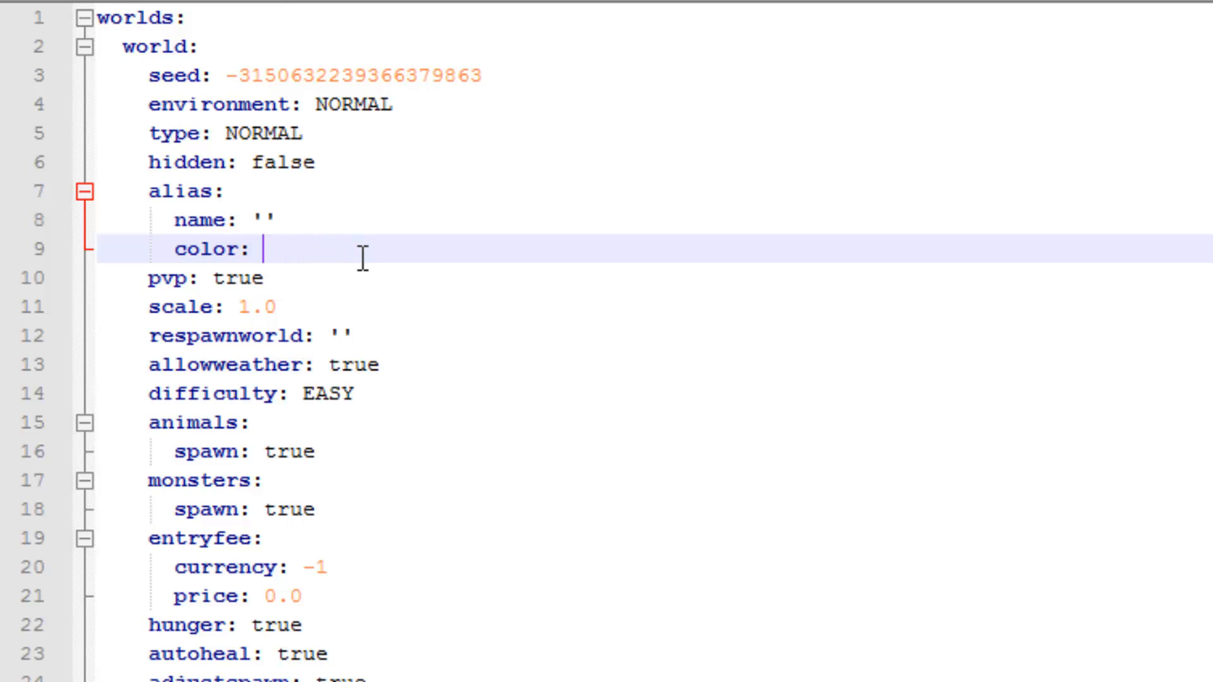
Step: Set the alias color of the world entry back to WHITE
type("WHITE")
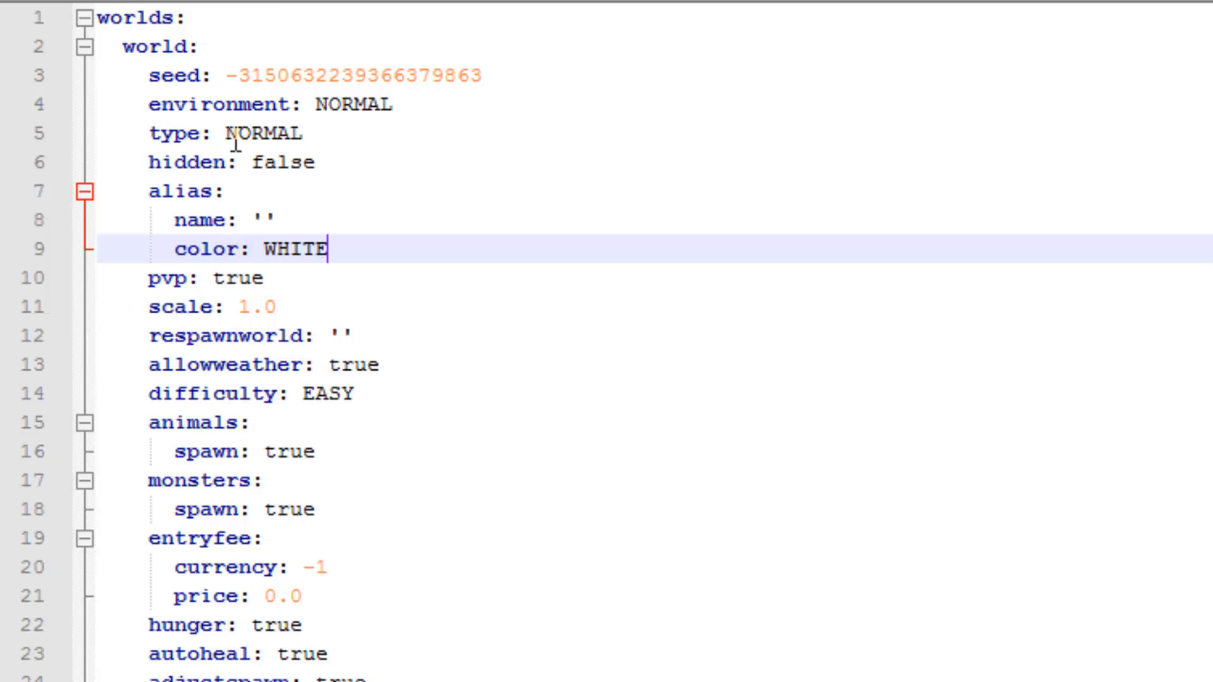
Step: Go through the pvp, scale and respawnworld settings of the world entry in worlds.yml
left_click(382, 290)
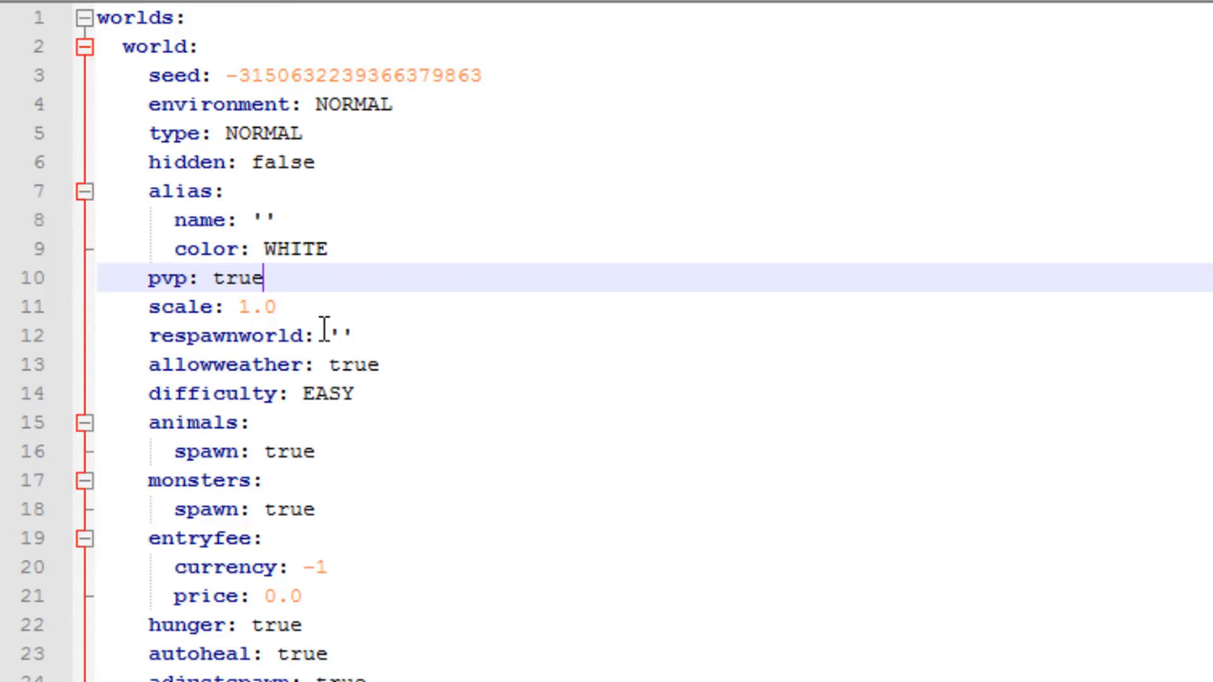
left_click(313, 308)
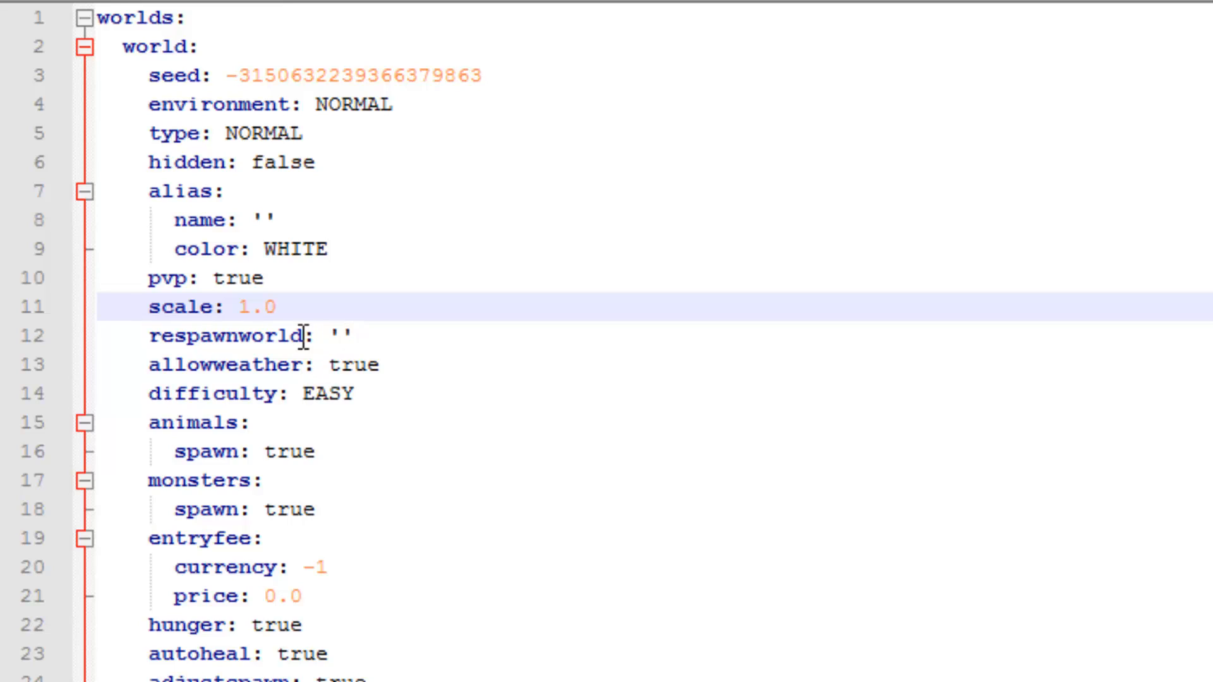
left_click(341, 335)
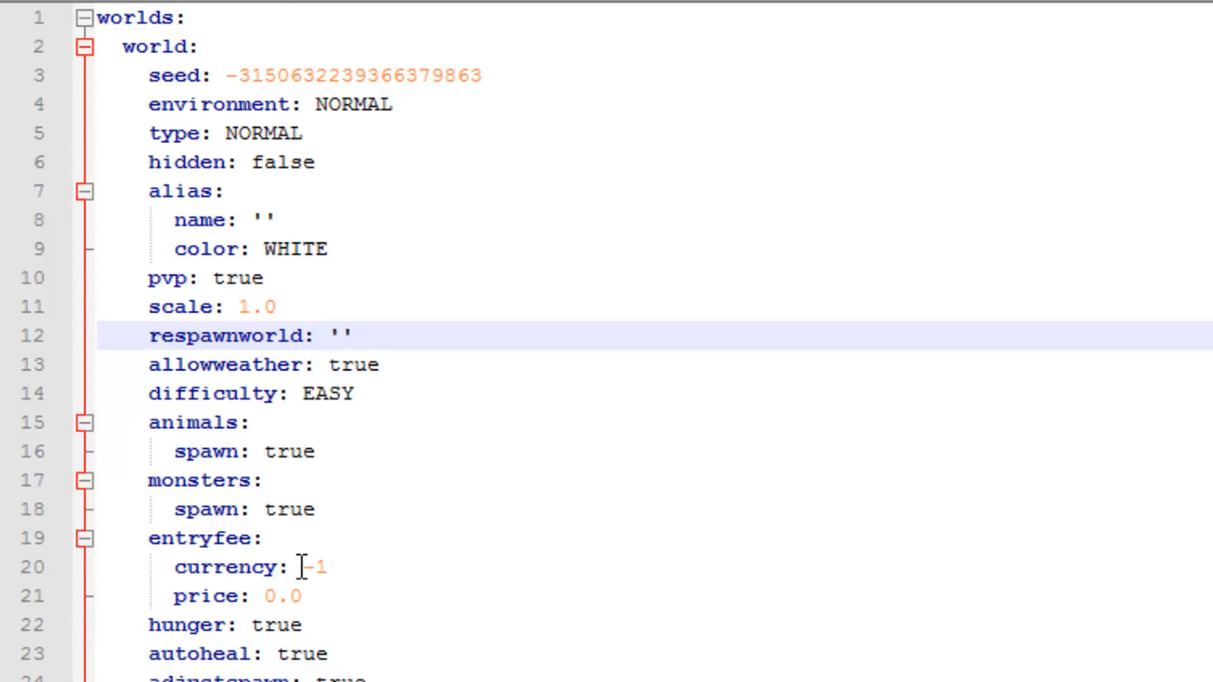
Step: Set the entry fee of the world entry to currency 1 and price 20
left_click(340, 567)
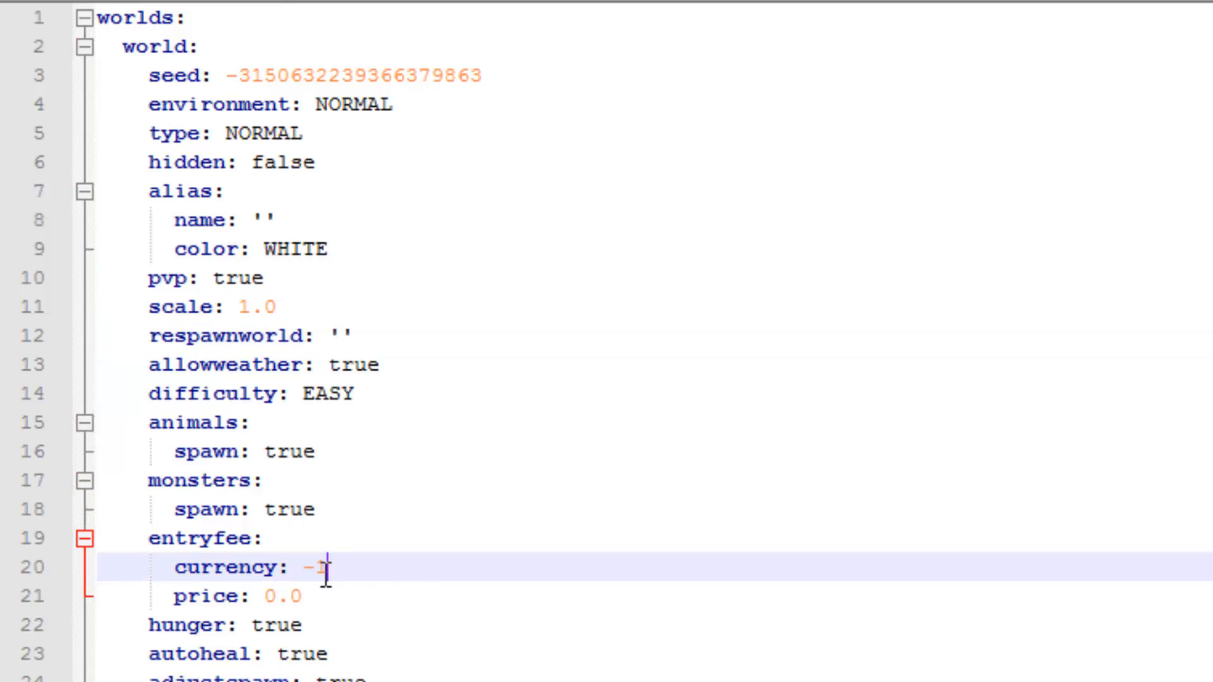
double_click(326, 566)
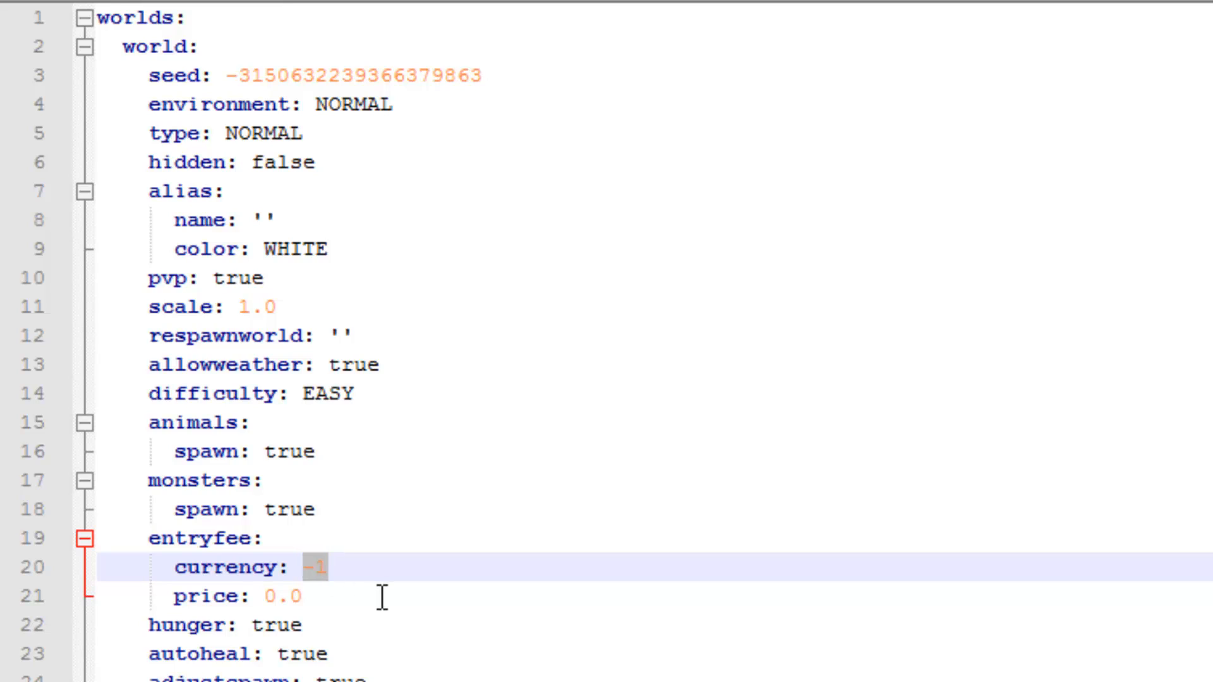
type("1")
left_click_drag(314, 593, 264, 594)
type("20")
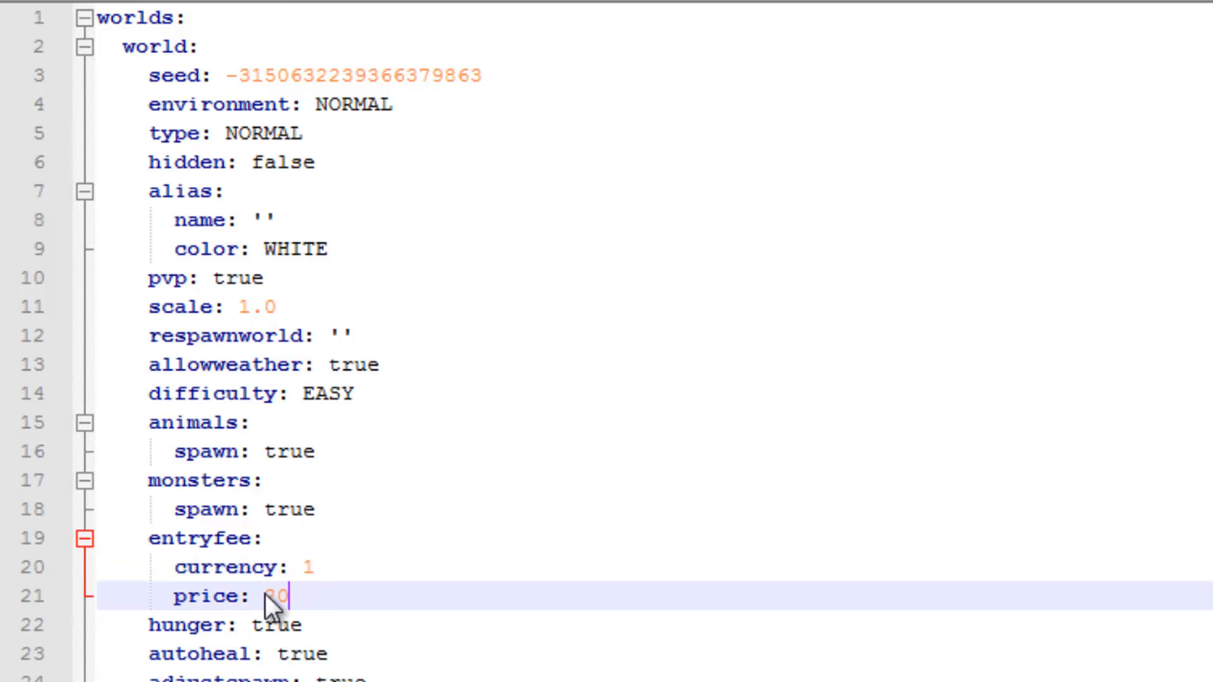
left_click(360, 567)
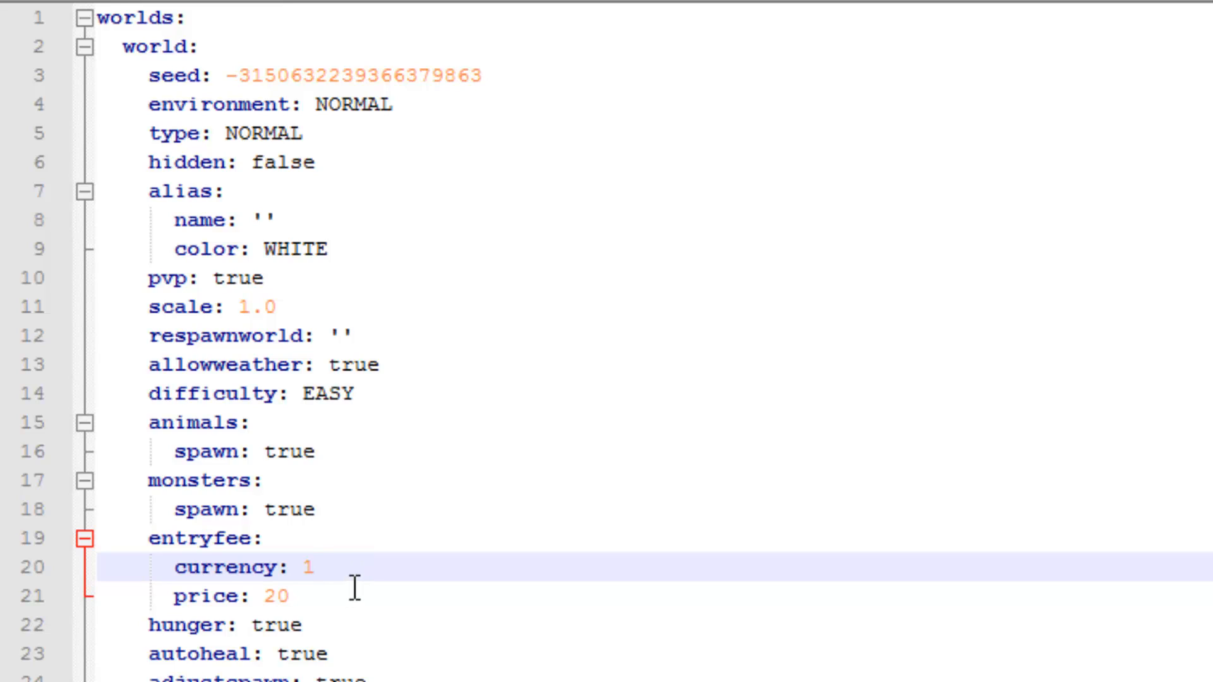
Step: Review the remaining settings of the world entry, from hunger through portalform, gamemode and spawn to bedrespawn
left_click(358, 632)
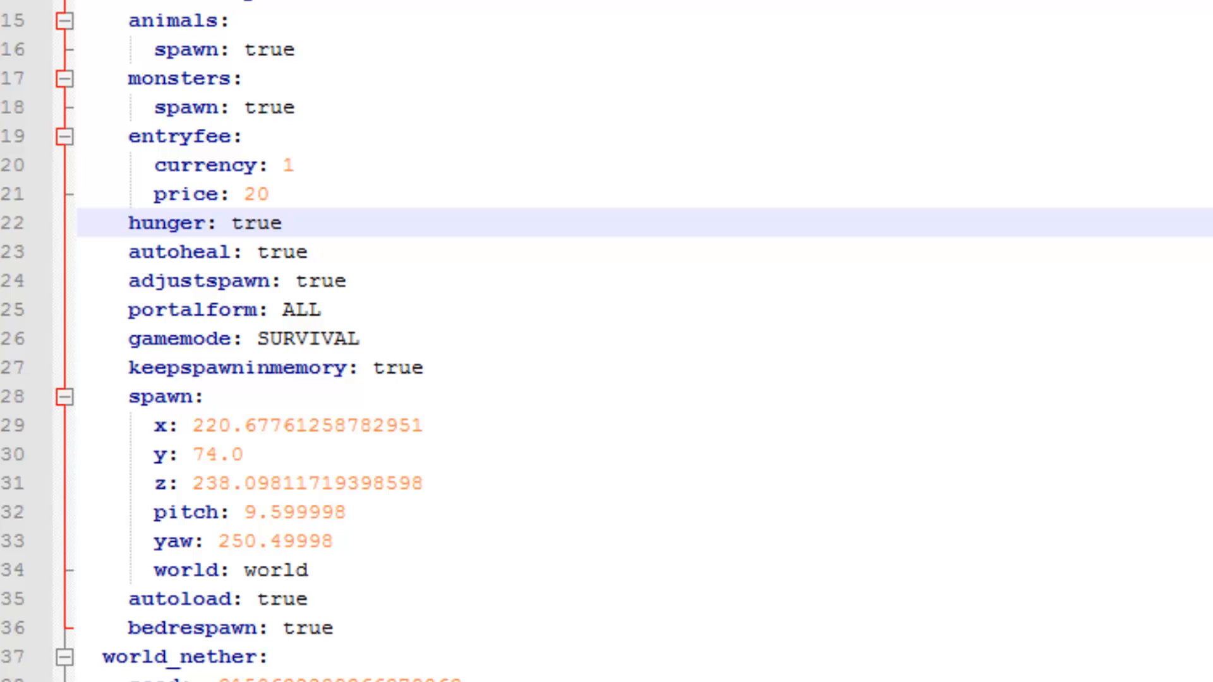
left_click(418, 303)
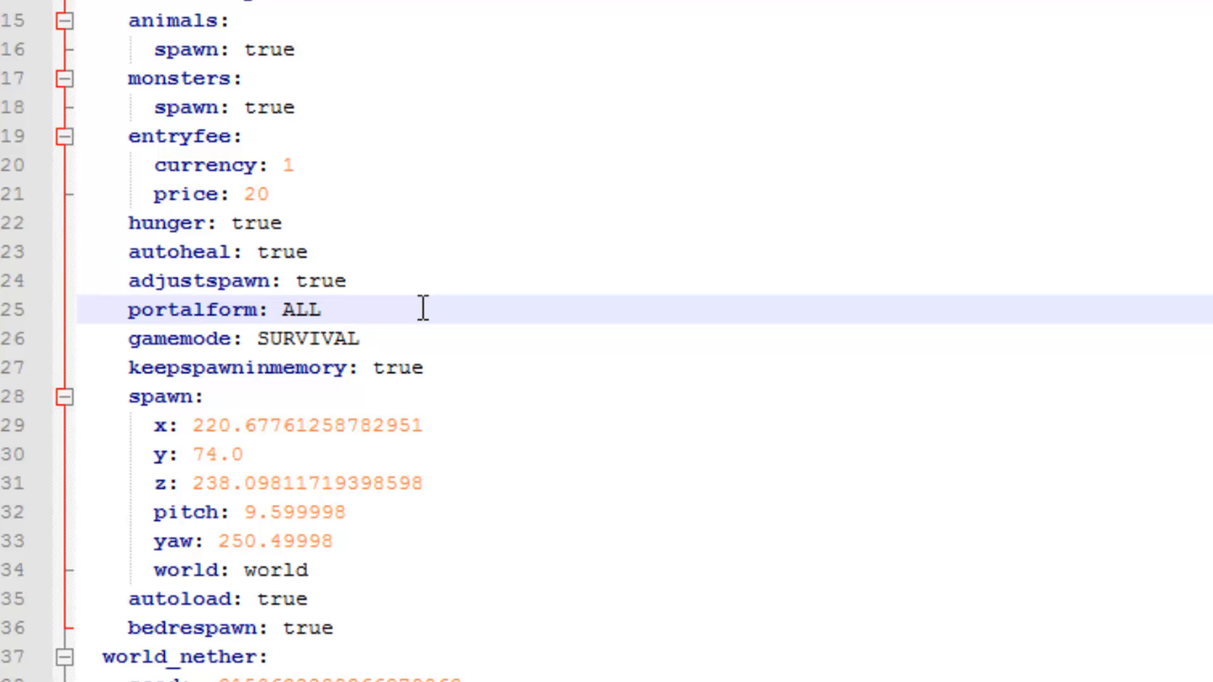
left_click(402, 358)
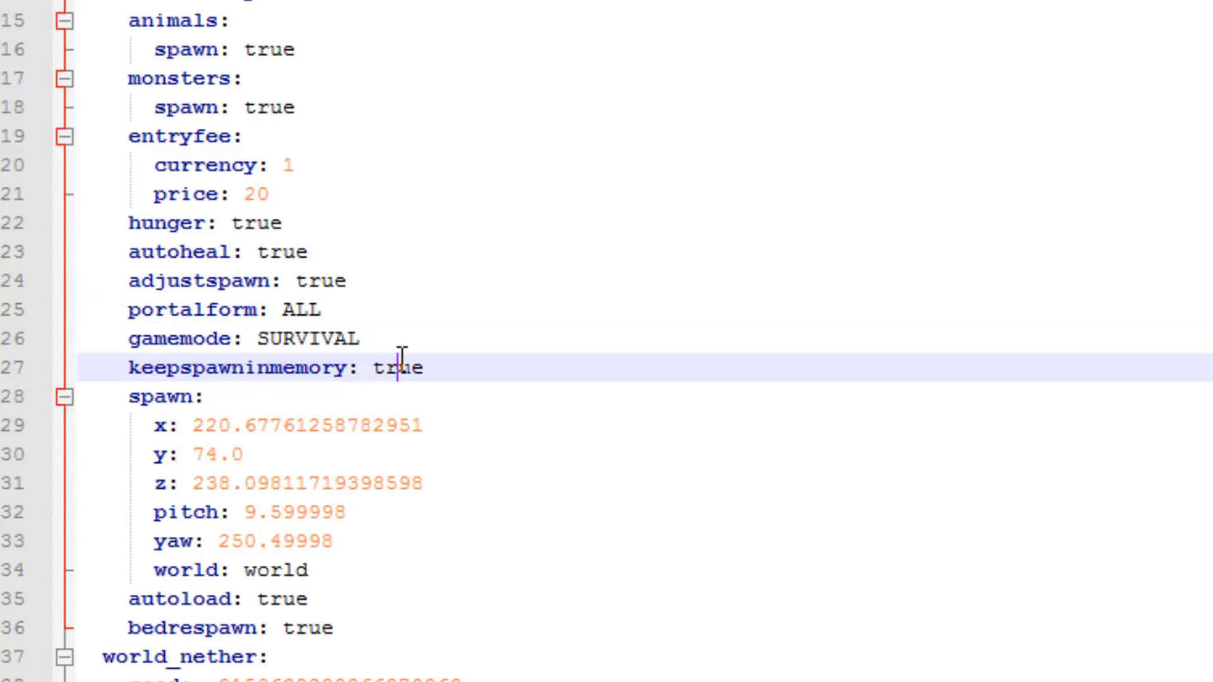
left_click(382, 339)
scroll(386, 122, "down", 3)
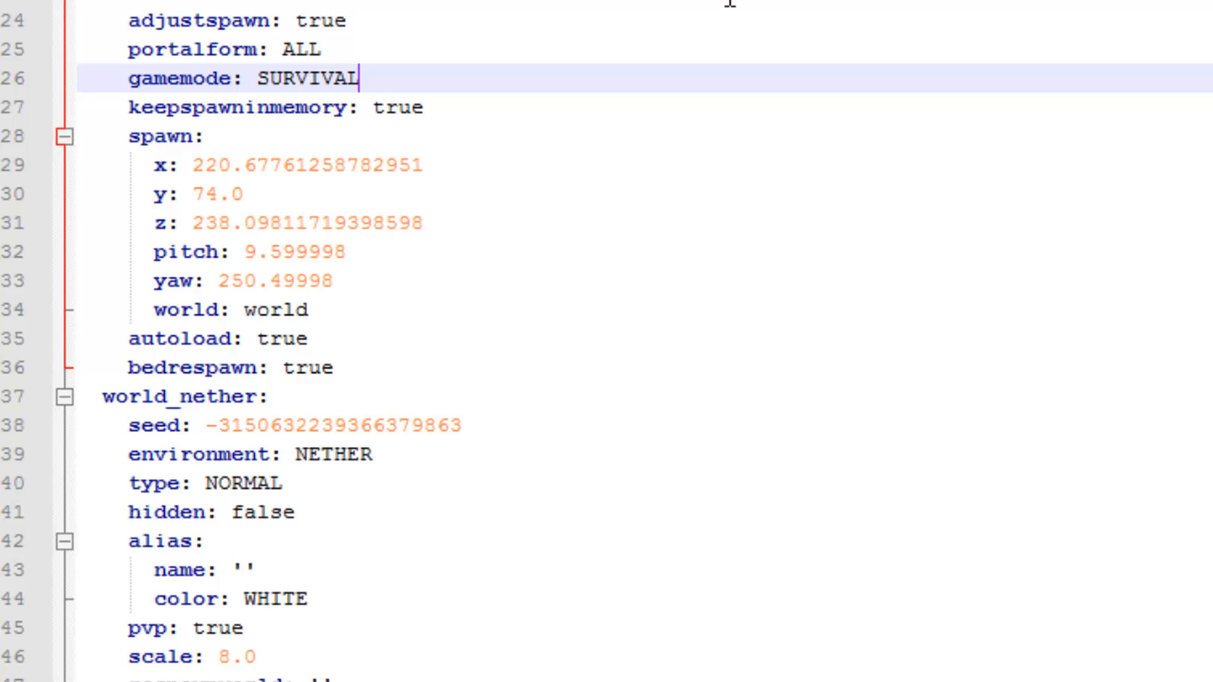
left_click(357, 308)
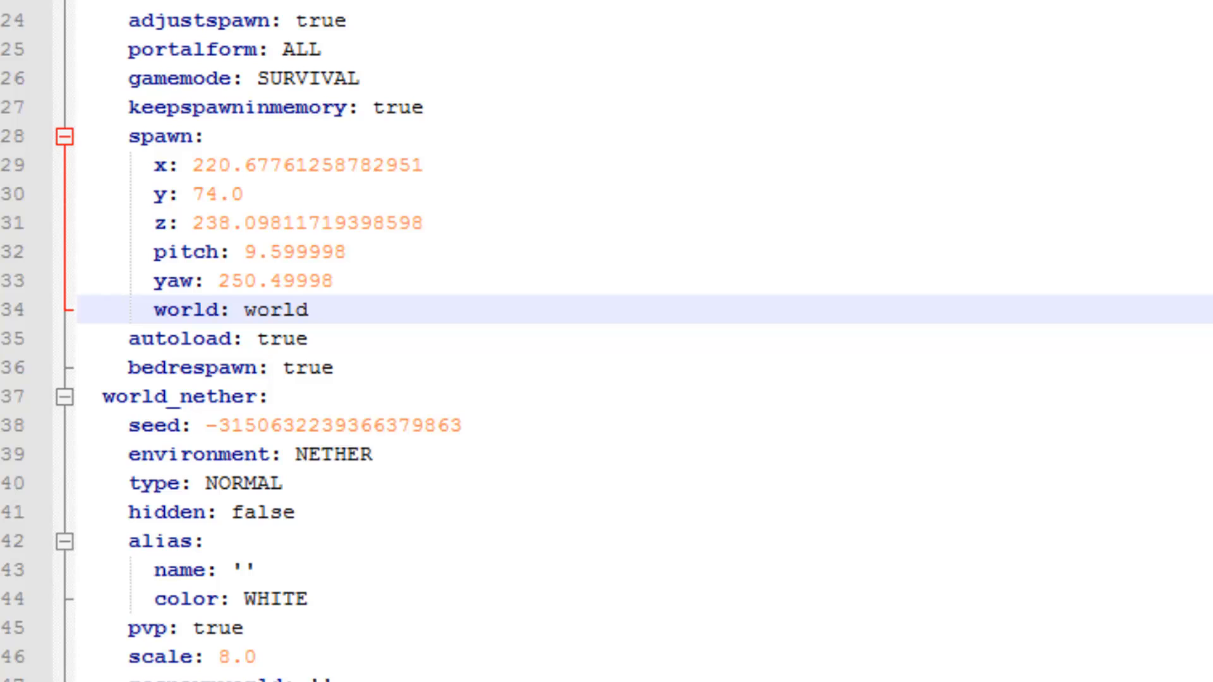
left_click(549, 376)
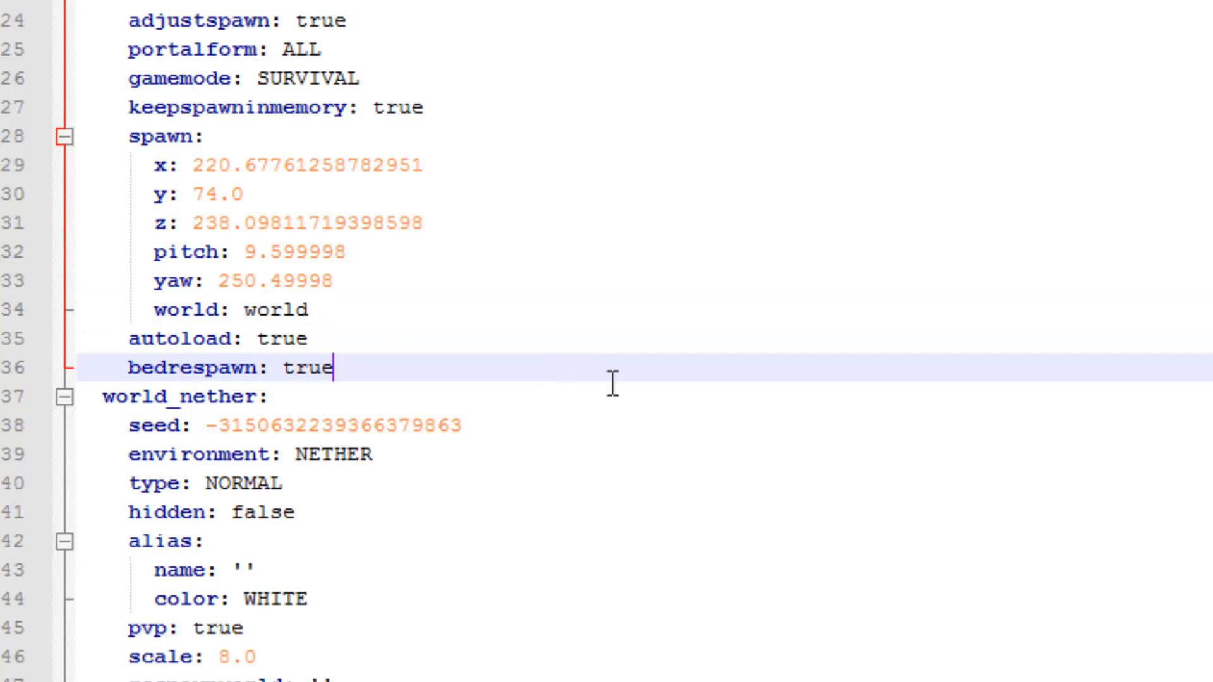
Step: Examine the plotme entry, highlighting its generator line and checking its animals and entryfee settings
scroll(610, 376, "down", 8)
scroll(609, 372, "down", 20)
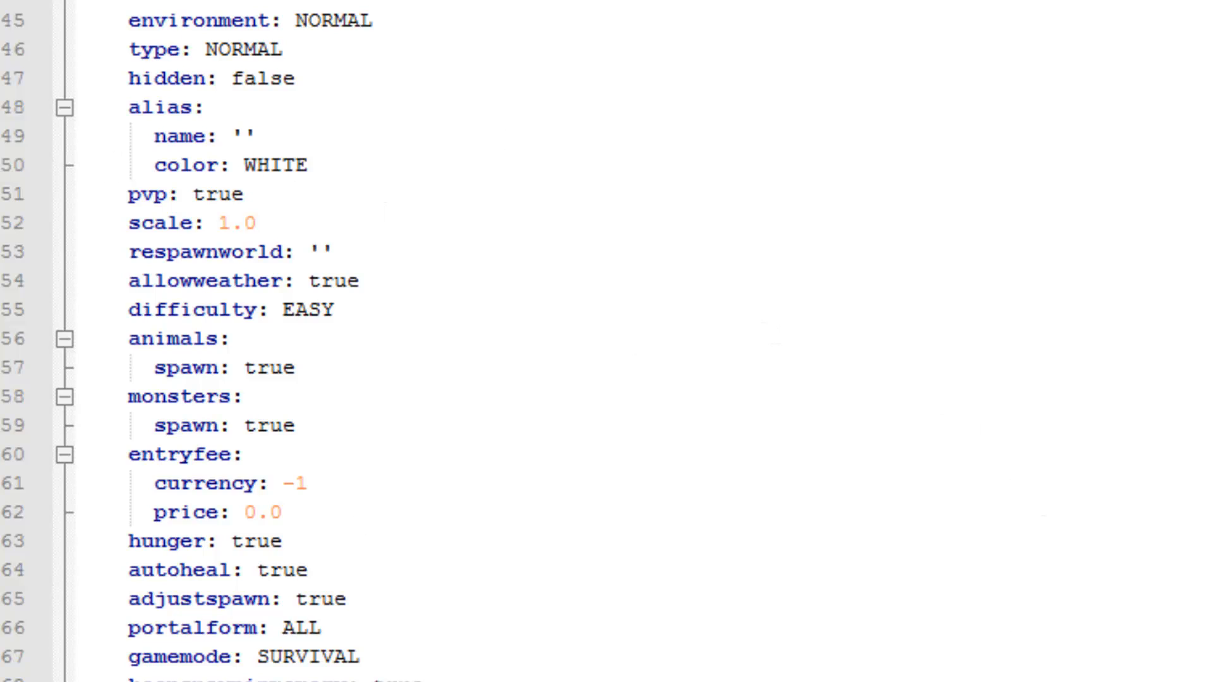
scroll(569, 13, "up", 2)
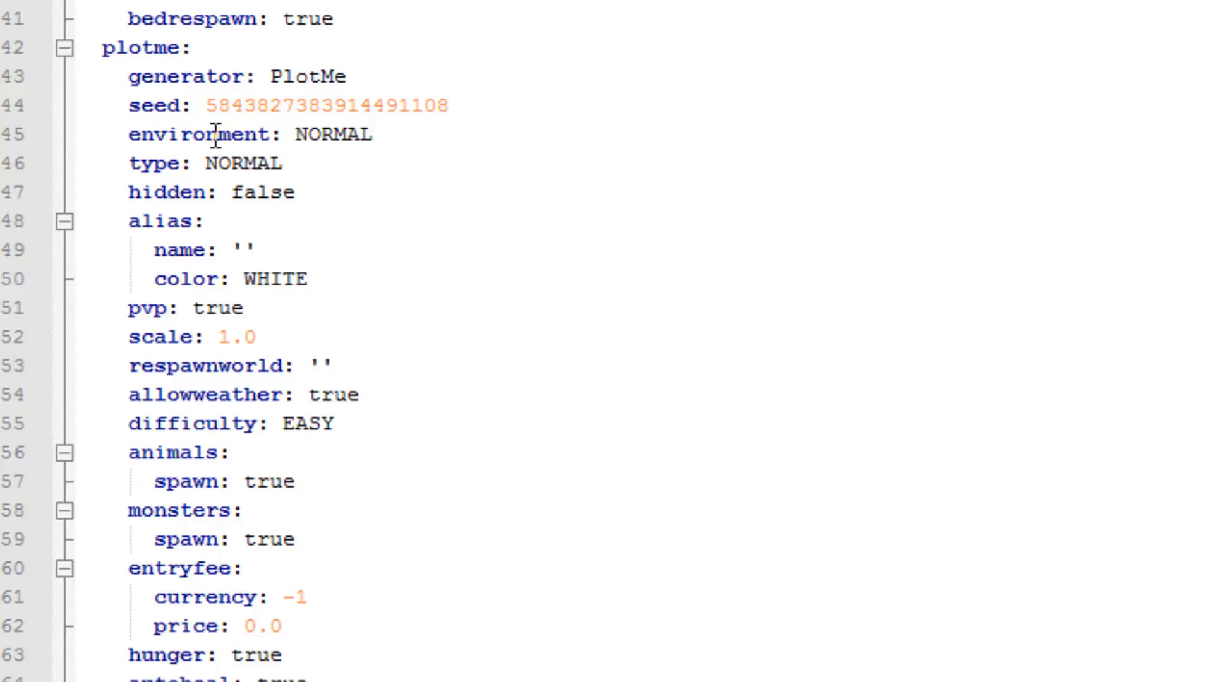
left_click(270, 77)
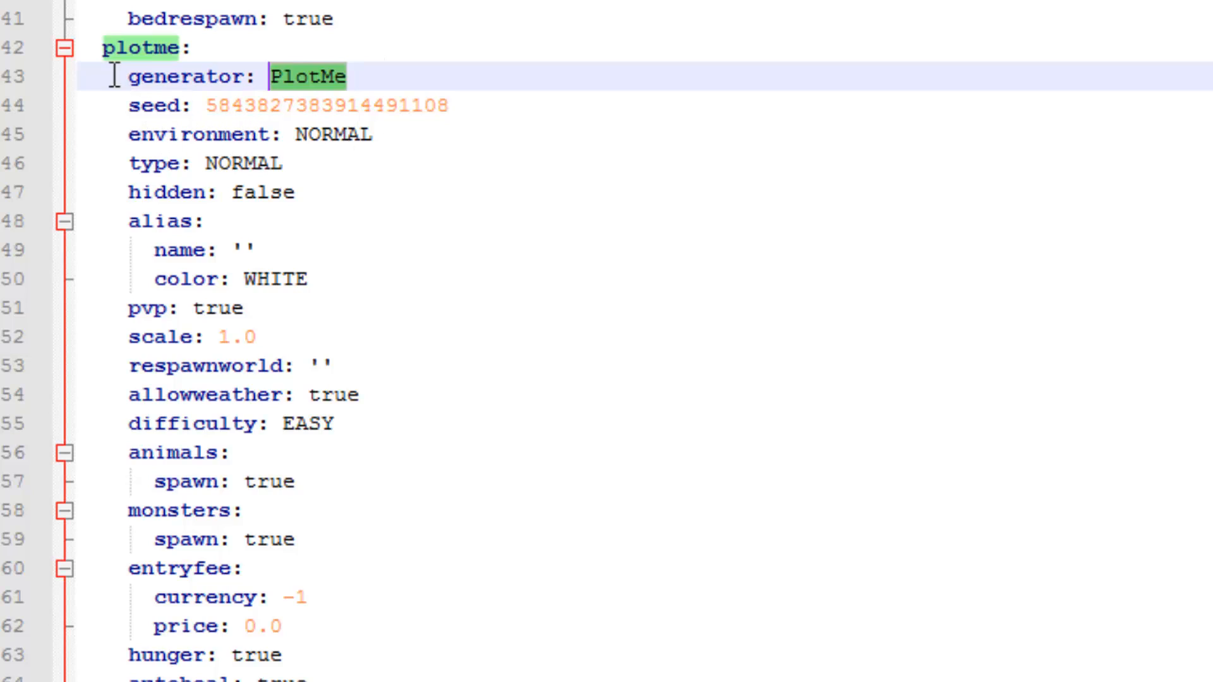
left_click_drag(114, 74, 64, 73)
left_click(360, 73)
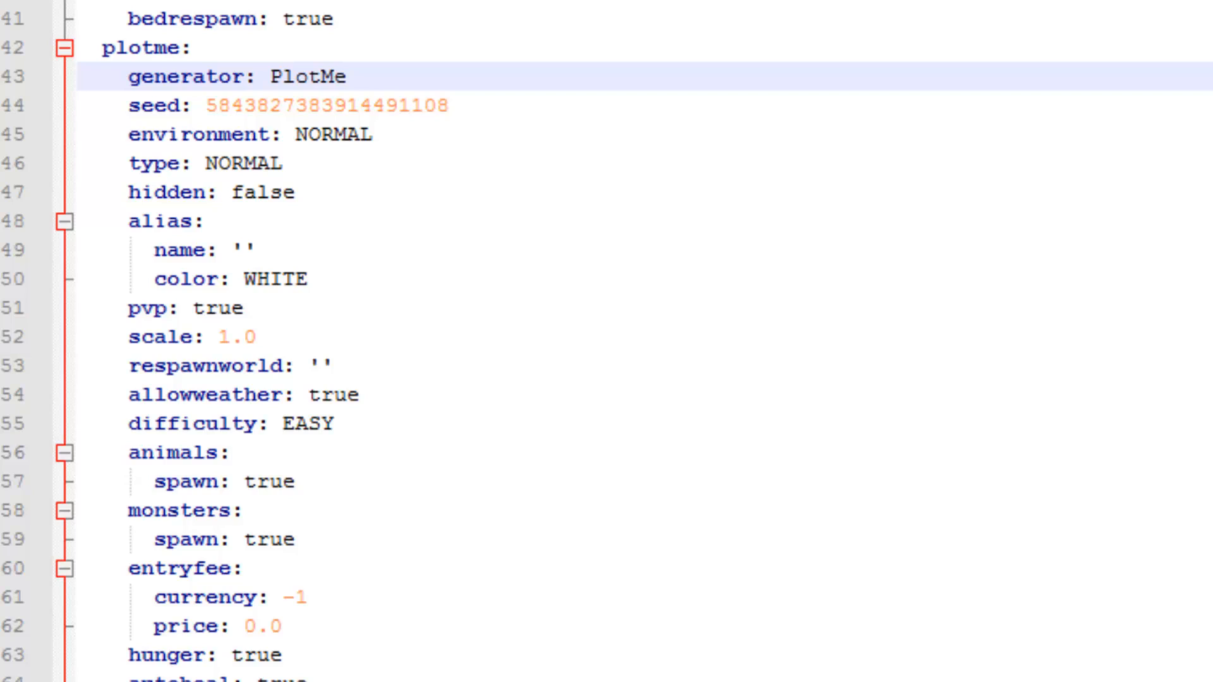
left_click(840, 453)
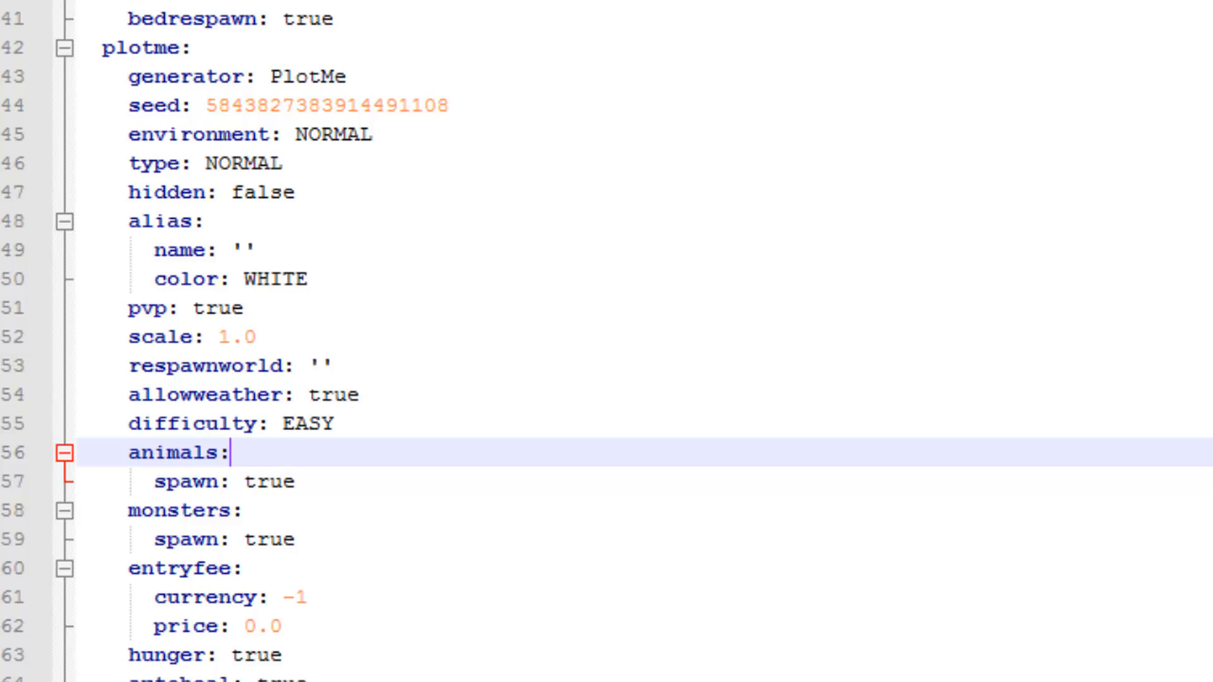
left_click(442, 570)
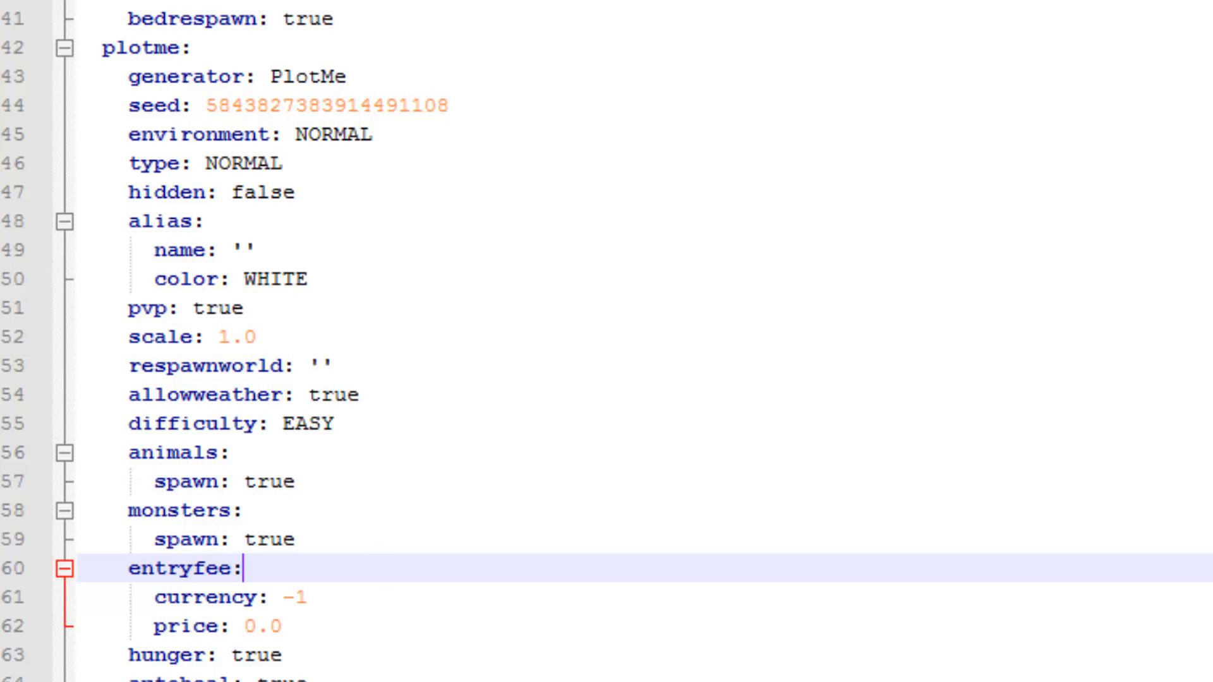
left_click(309, 681)
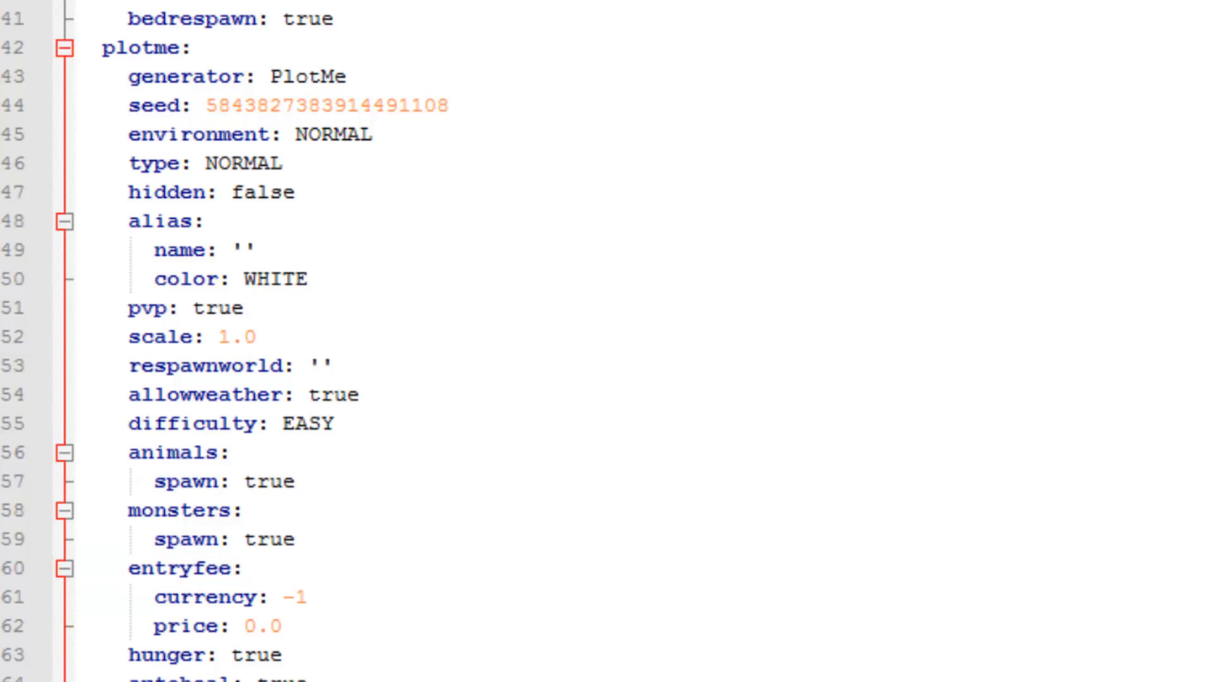
Step: Return to the world entry's settings and close the text editor, answering its closing prompt
scroll(607, 341, "up", 20)
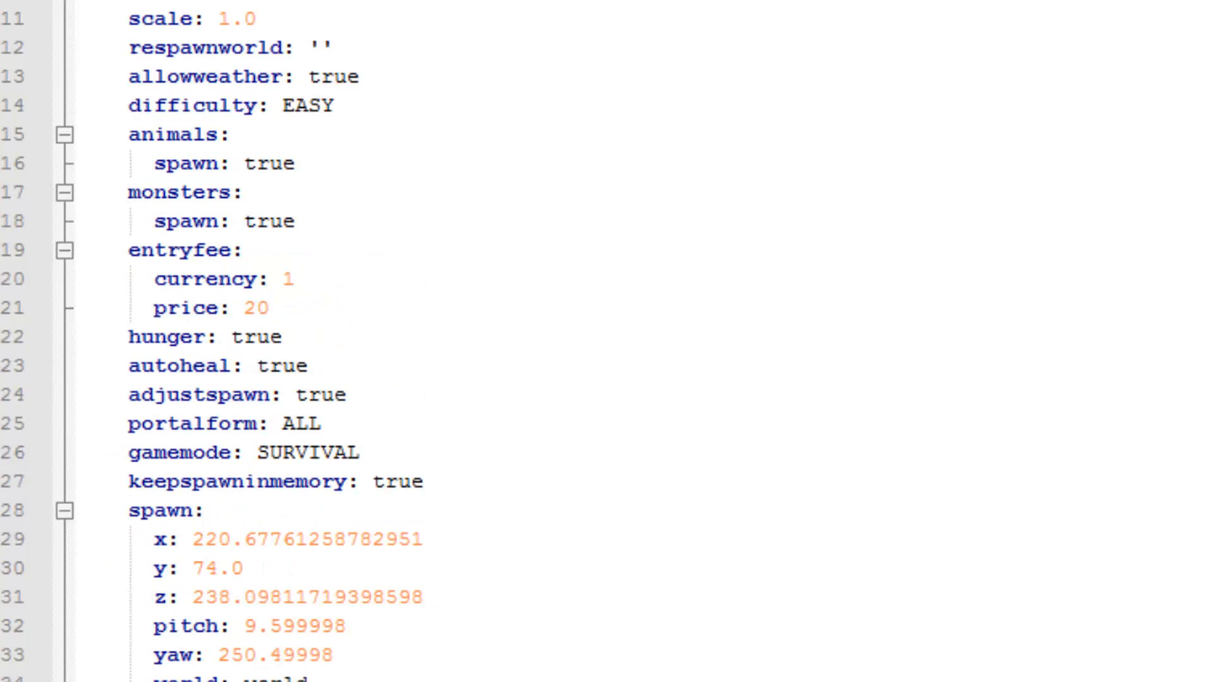
key("alt+F4")
left_click(612, 490)
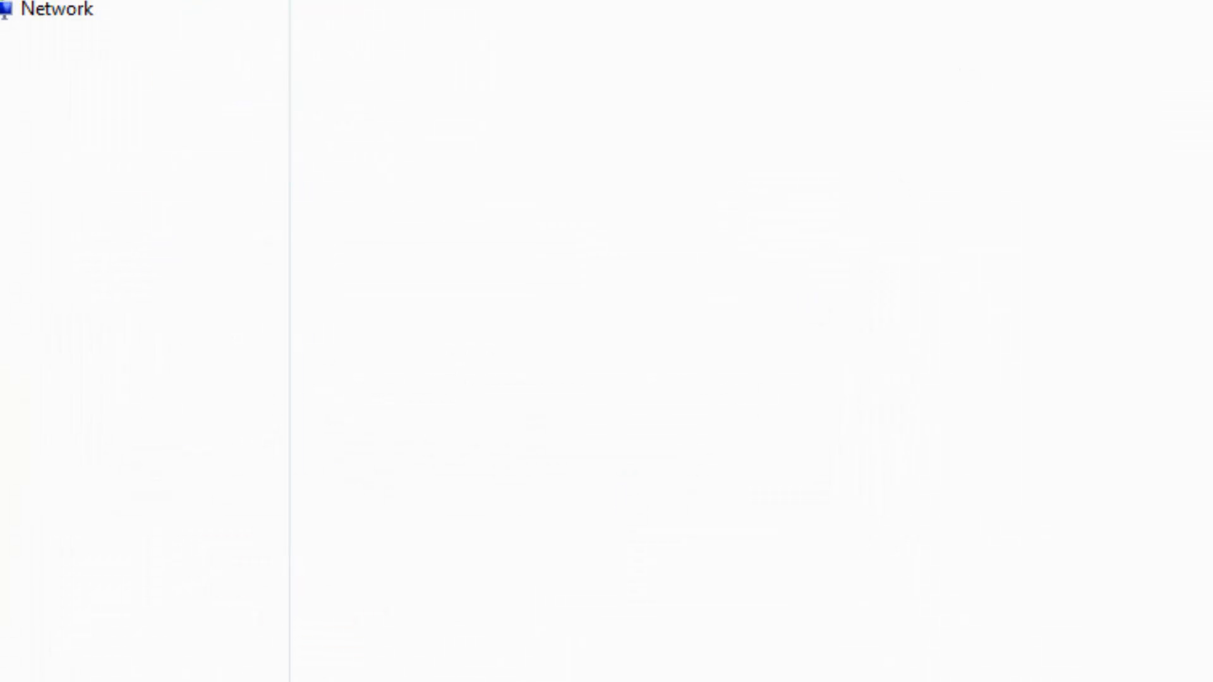